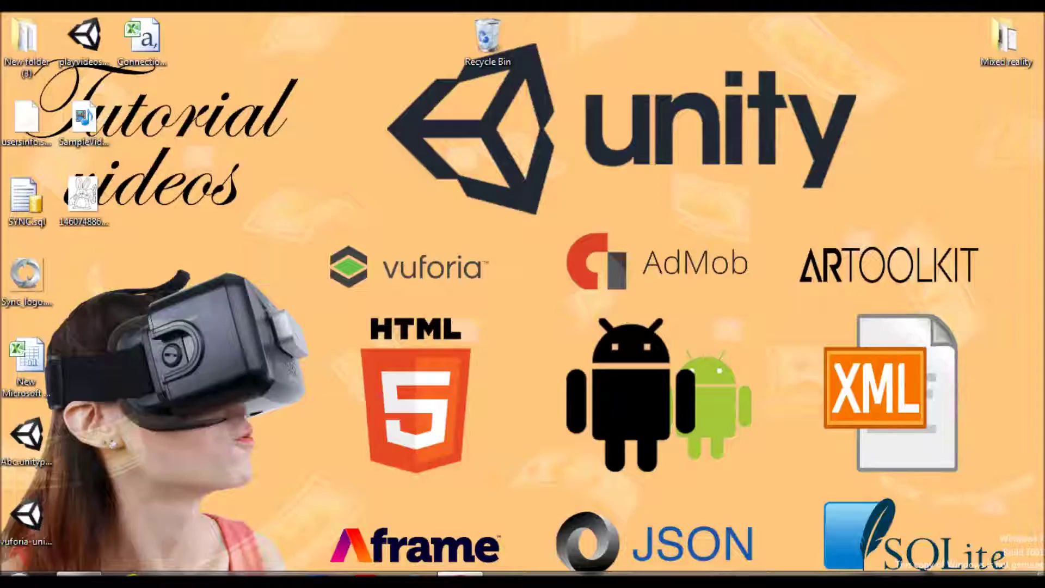
Step: Launch Unity 5.6.2p4 from the Windows Start menu to reach the new-project form
click(23, 572)
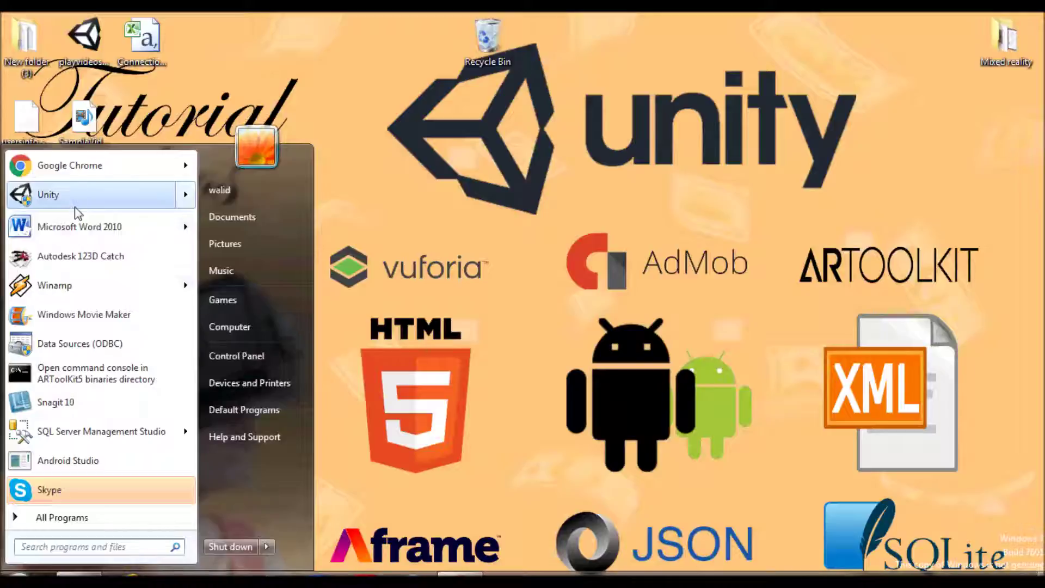
mouse_move(74, 207)
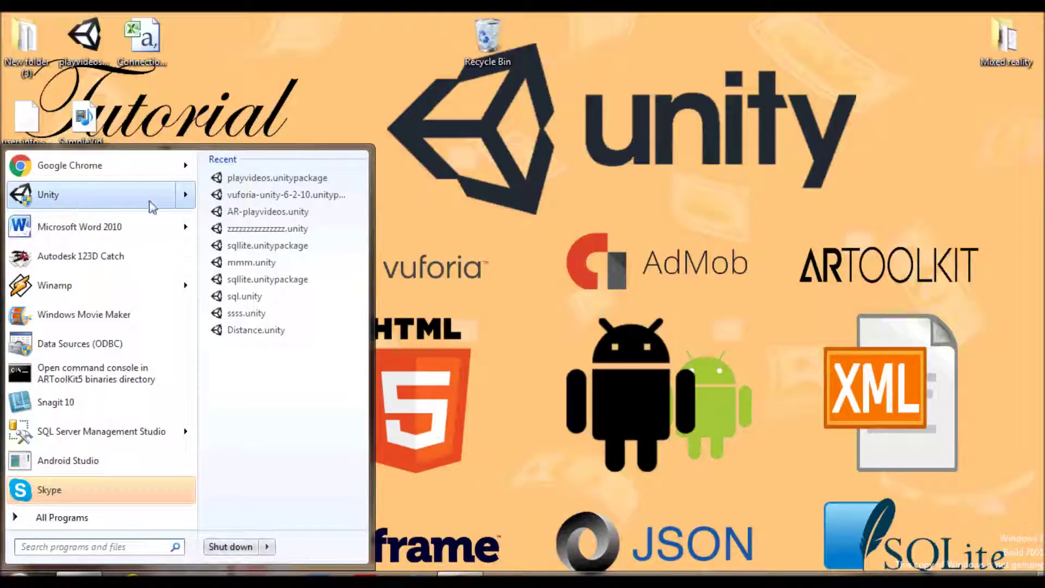
key(Escape)
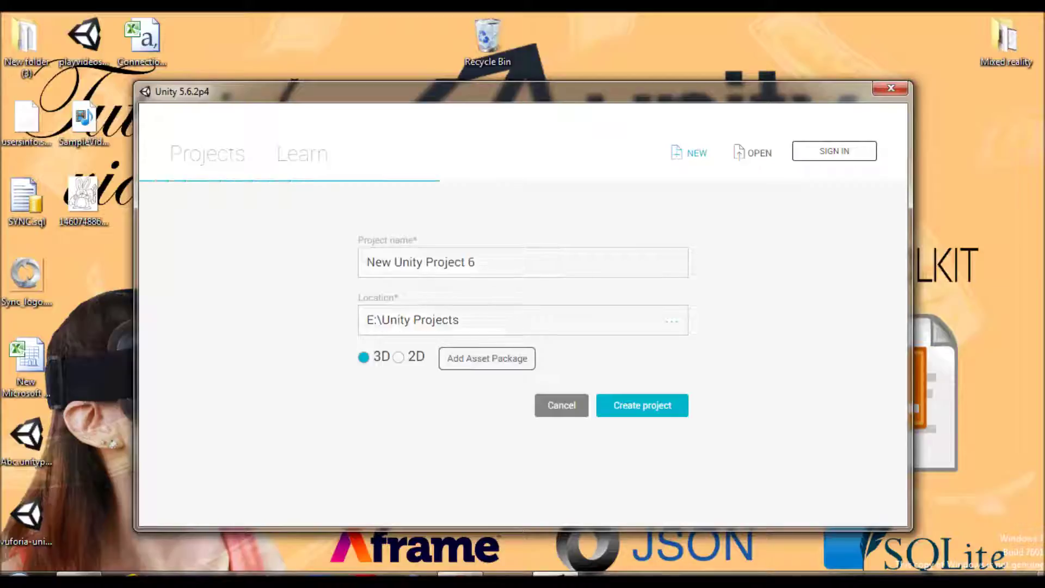
Step: Name the new 3D project 'AR Playvideos', removing the clashing space, and create it
text(Pla)
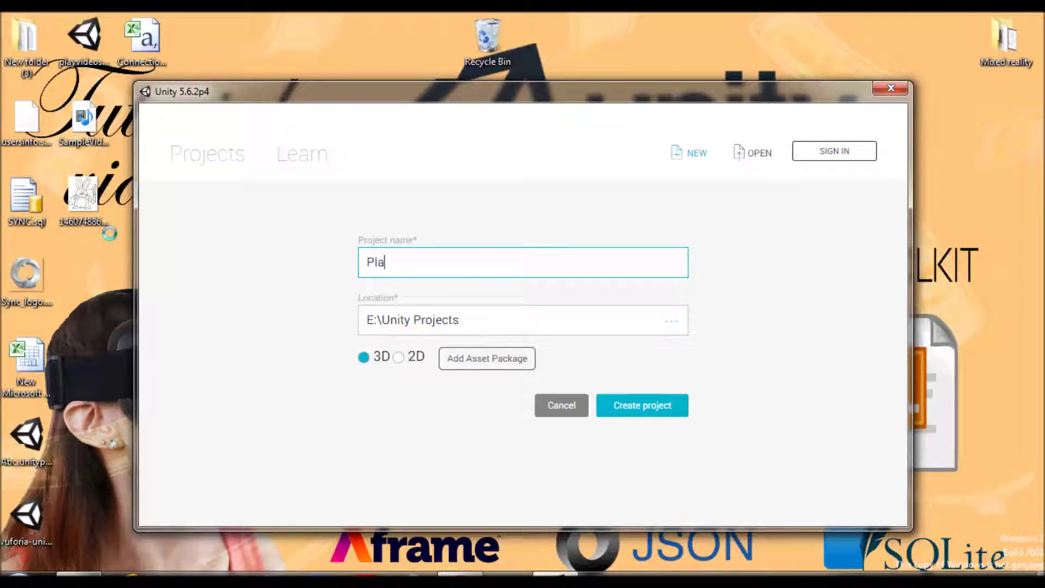
text(Pl)
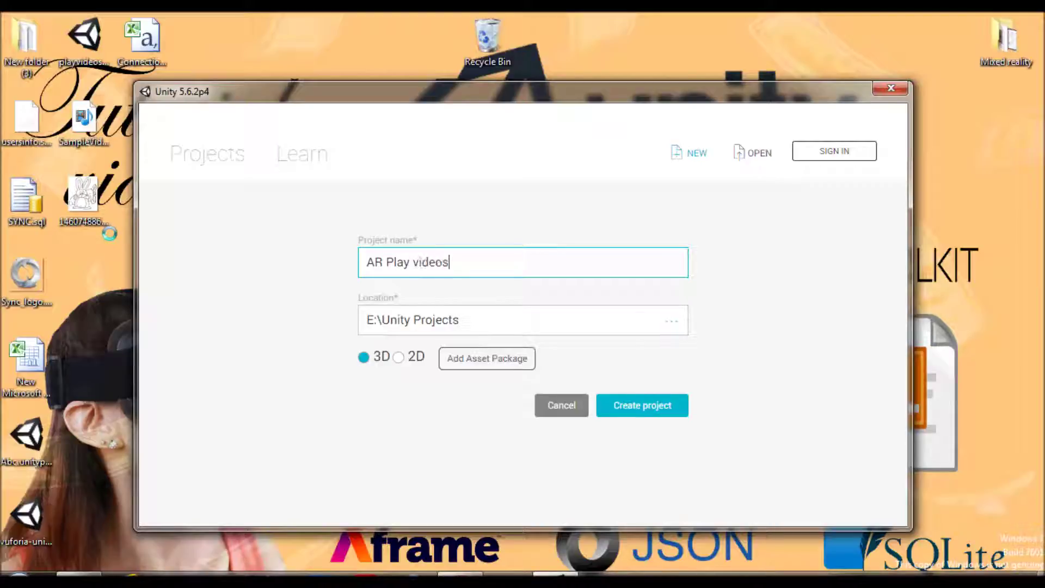
key(Return)
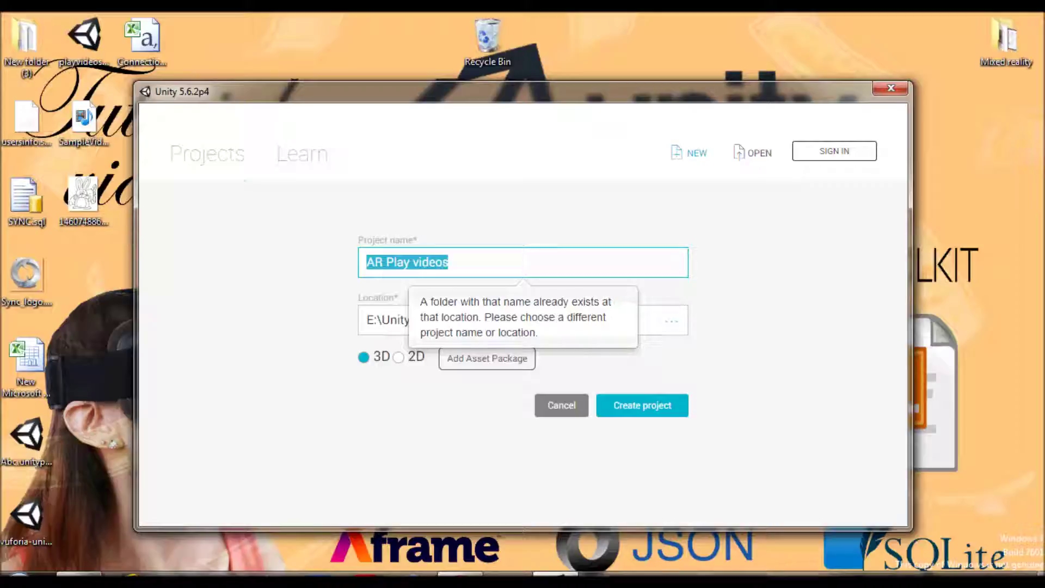
click(412, 262)
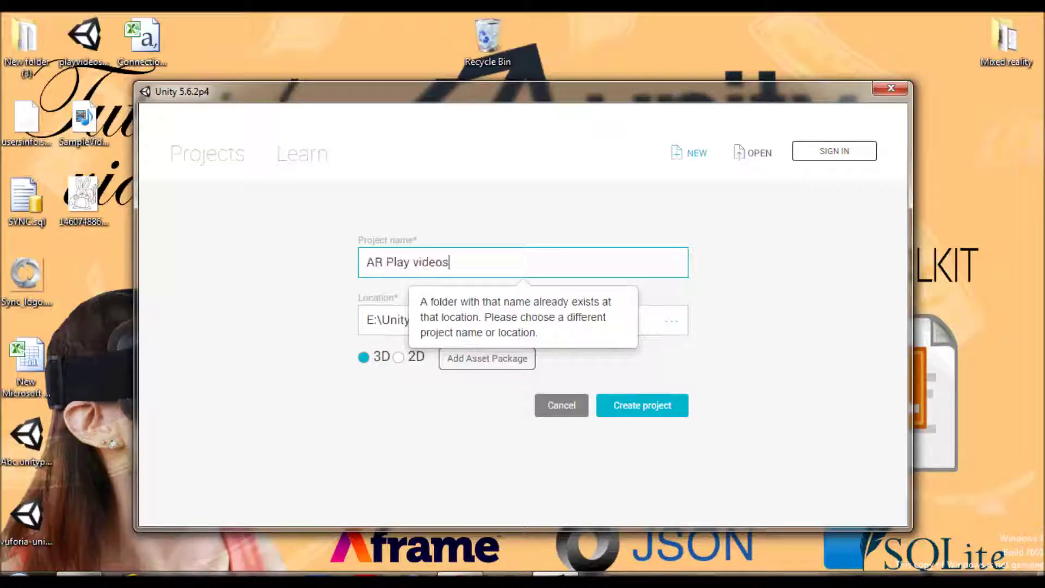
key(BackSpace)
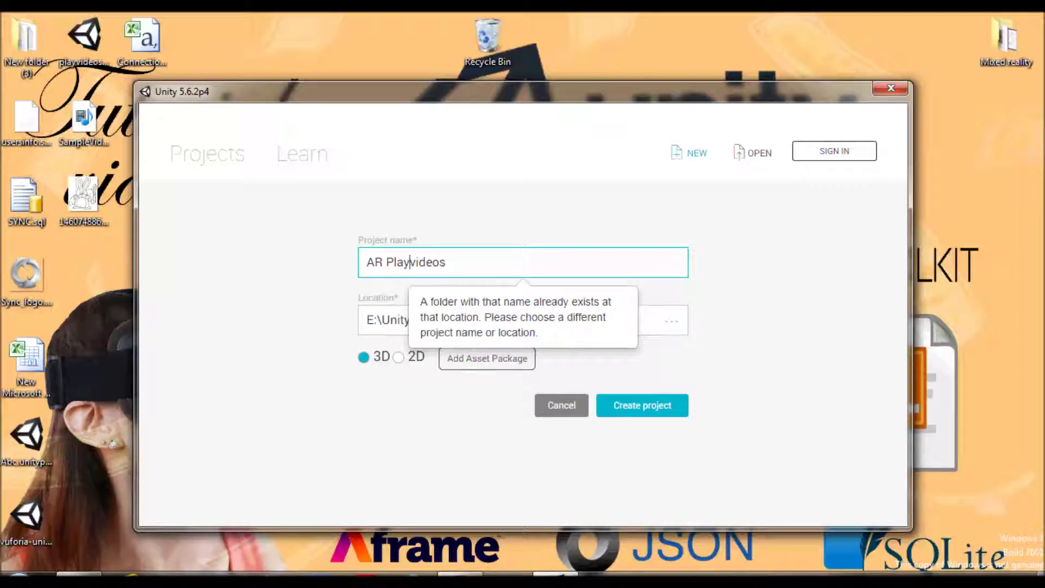
text(_)
click(644, 408)
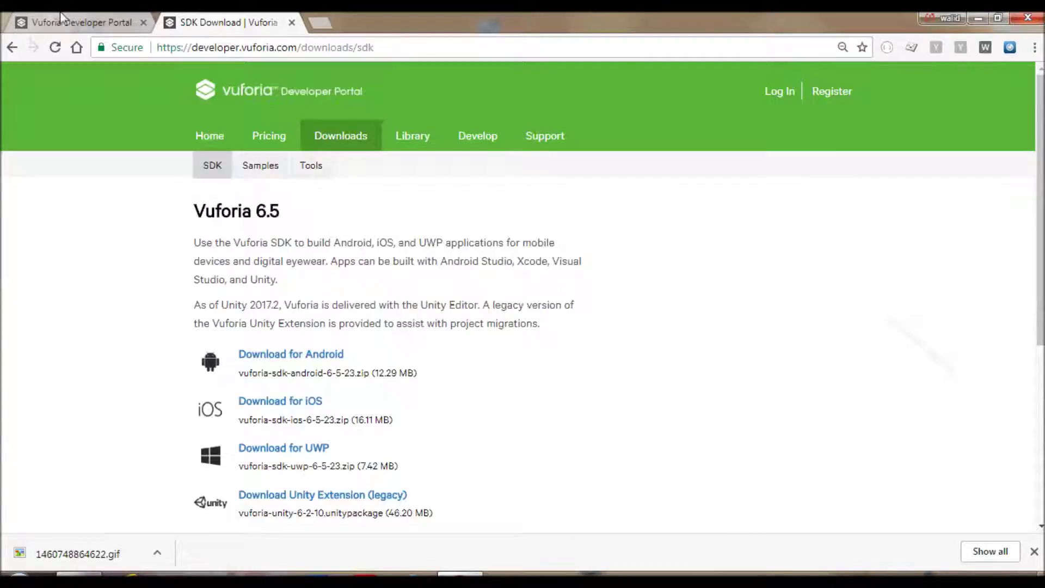
Step: Check the Vuforia 6.5 SDK download for vuforia-unity-6-2-10, then return to the portal login page
click(61, 21)
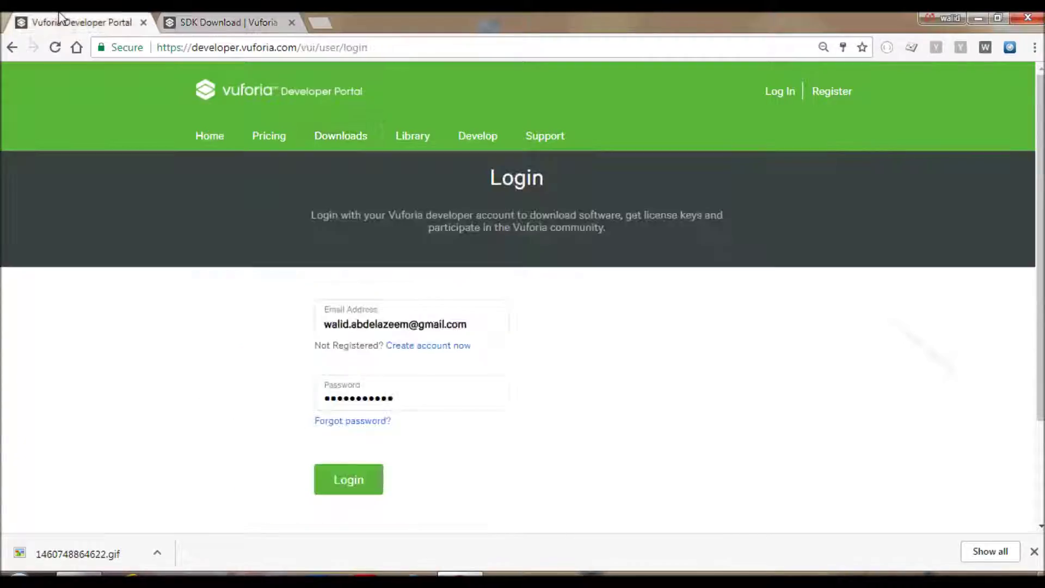
click(233, 22)
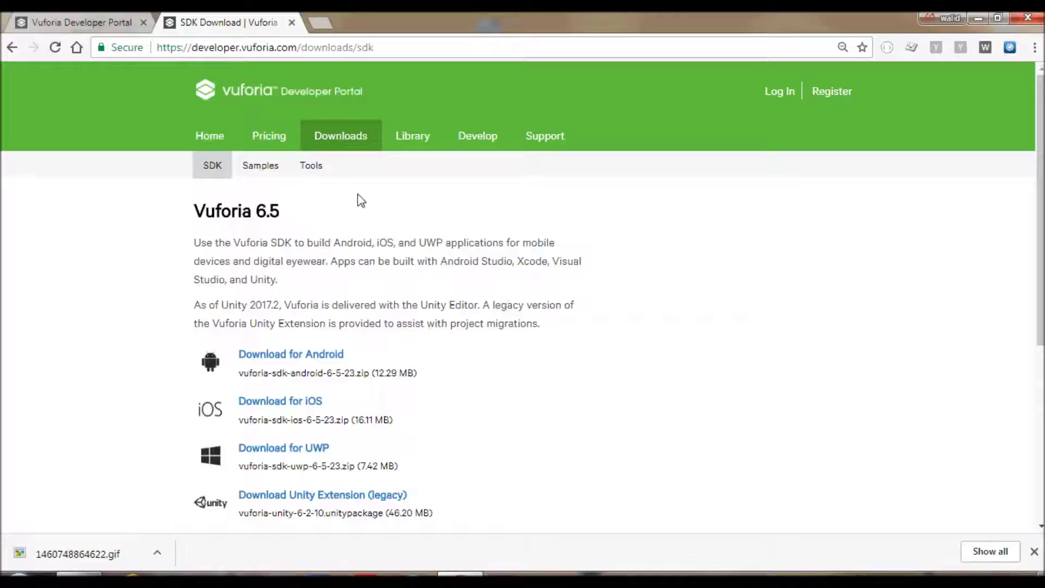
scroll(358, 194, down, 2)
triple_click(327, 134)
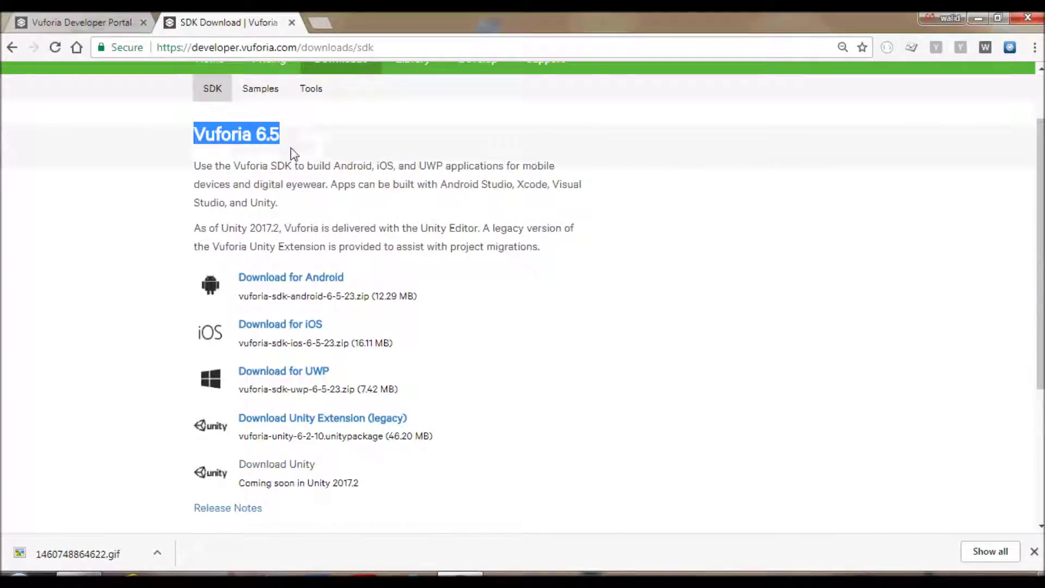
click(259, 175)
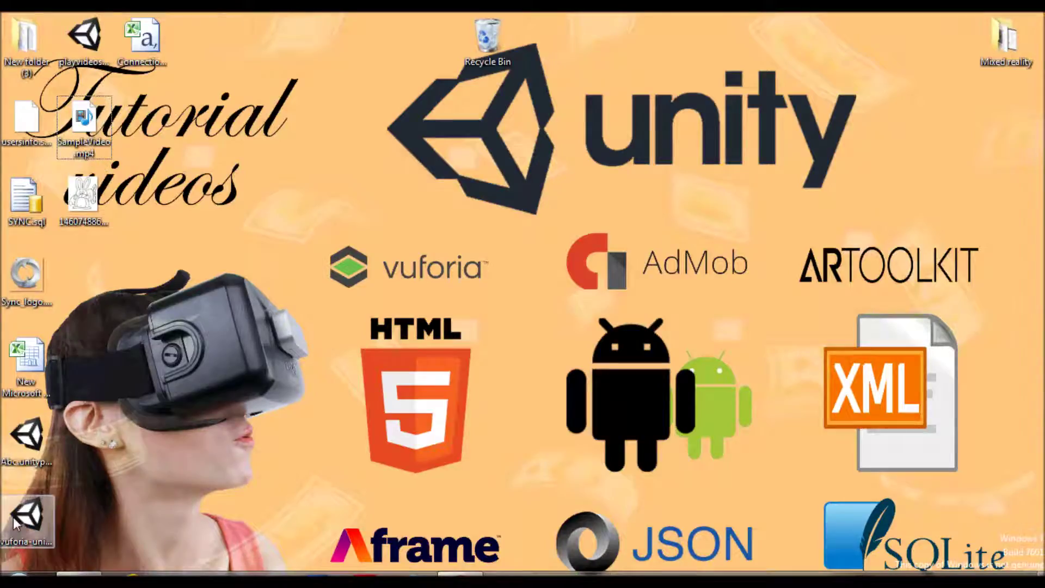
drag(15, 524, 422, 316)
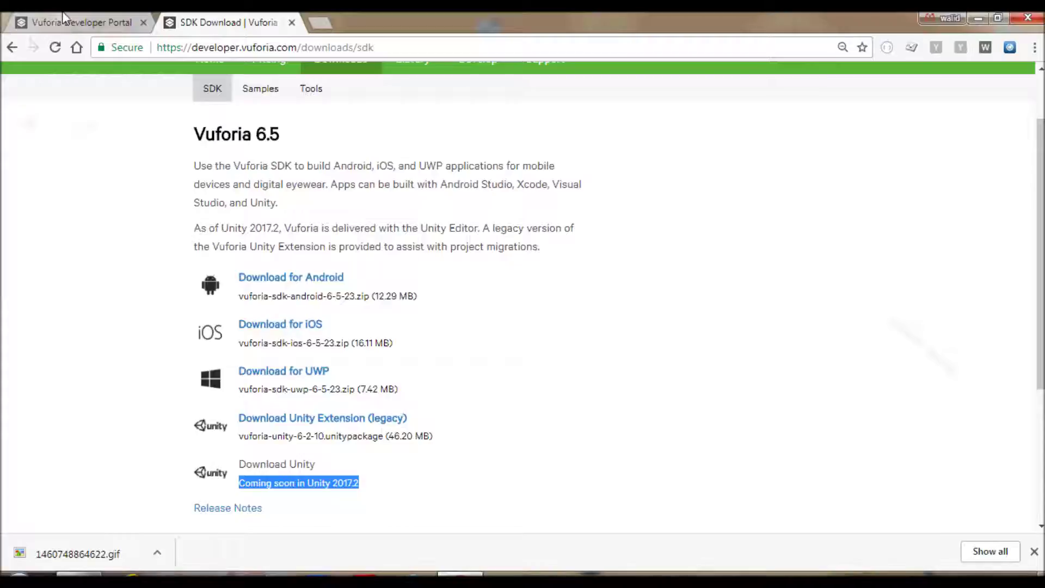
click(63, 16)
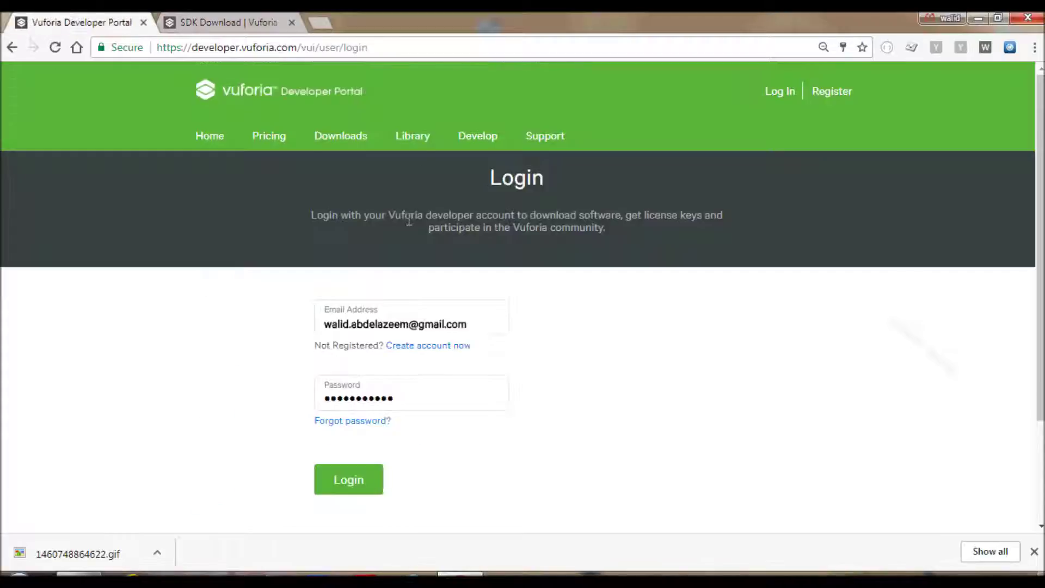
Step: Log in to the Vuforia Developer Portal and dismiss the Java update notification
click(372, 489)
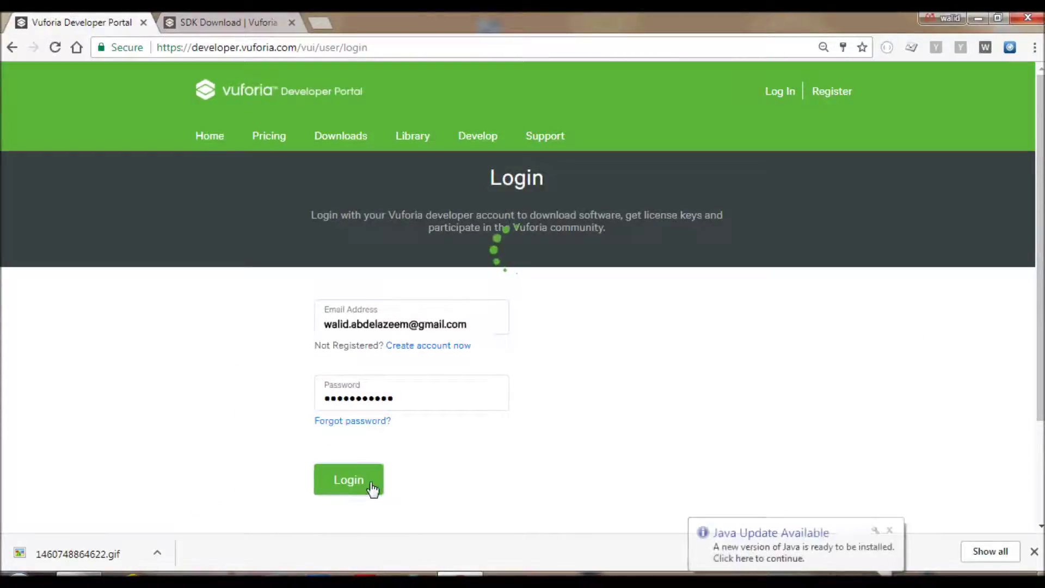
click(889, 530)
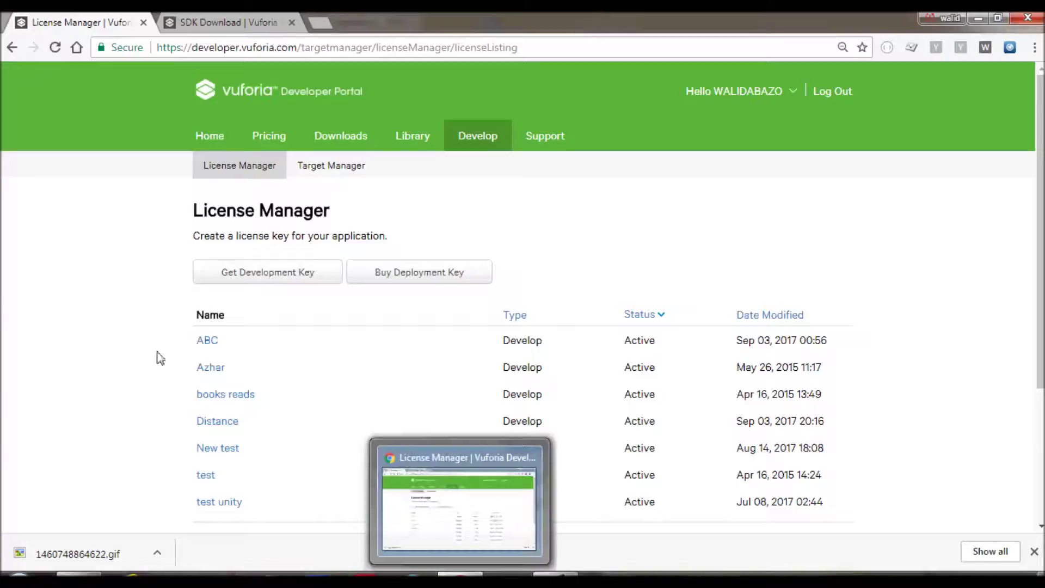
Step: Browse the License Manager, starting a new development key request, then return to the refreshed key list
scroll(51, 296, down, 4)
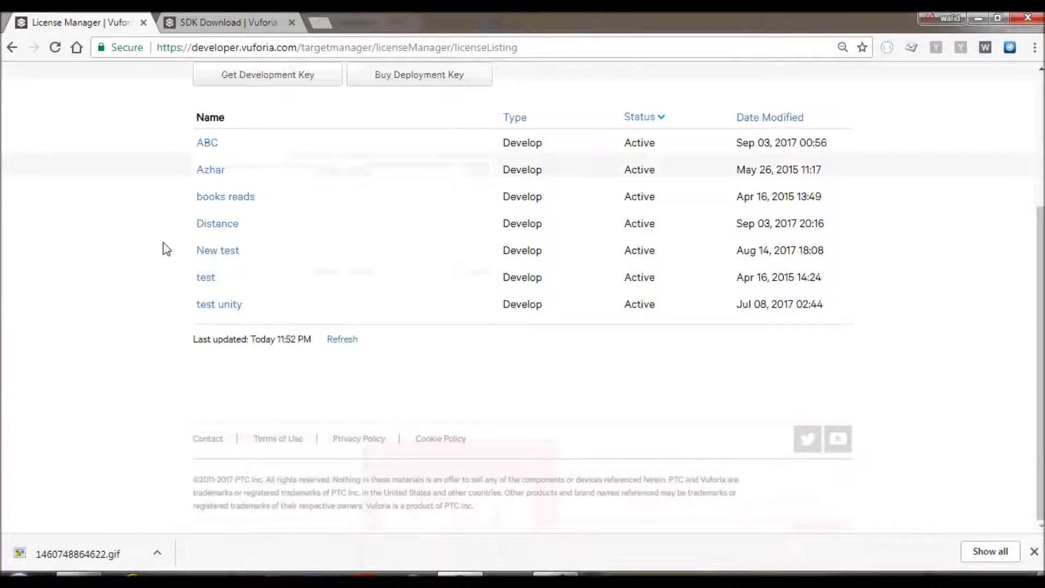
scroll(168, 228, up, 3)
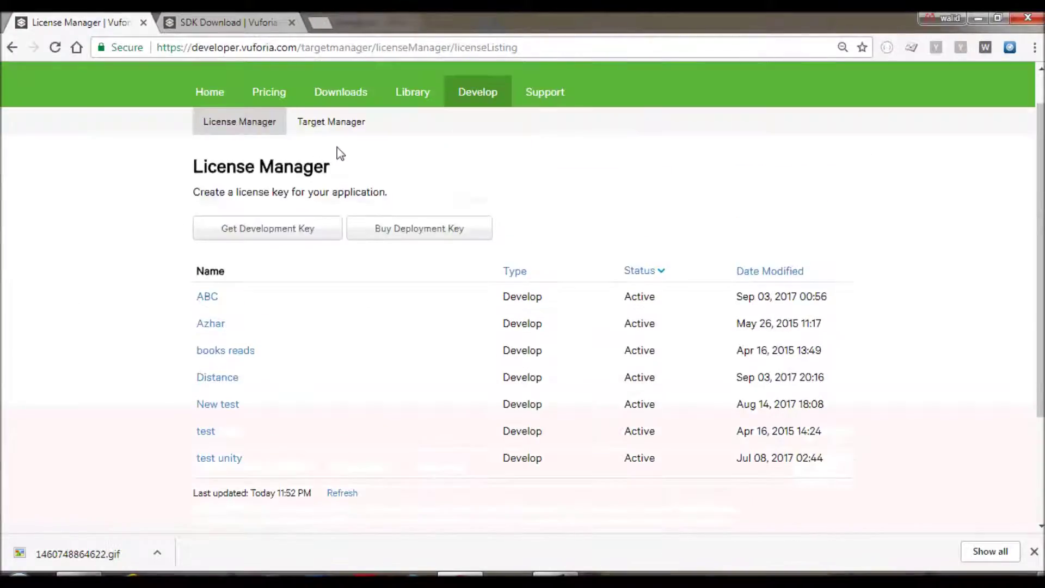
click(295, 240)
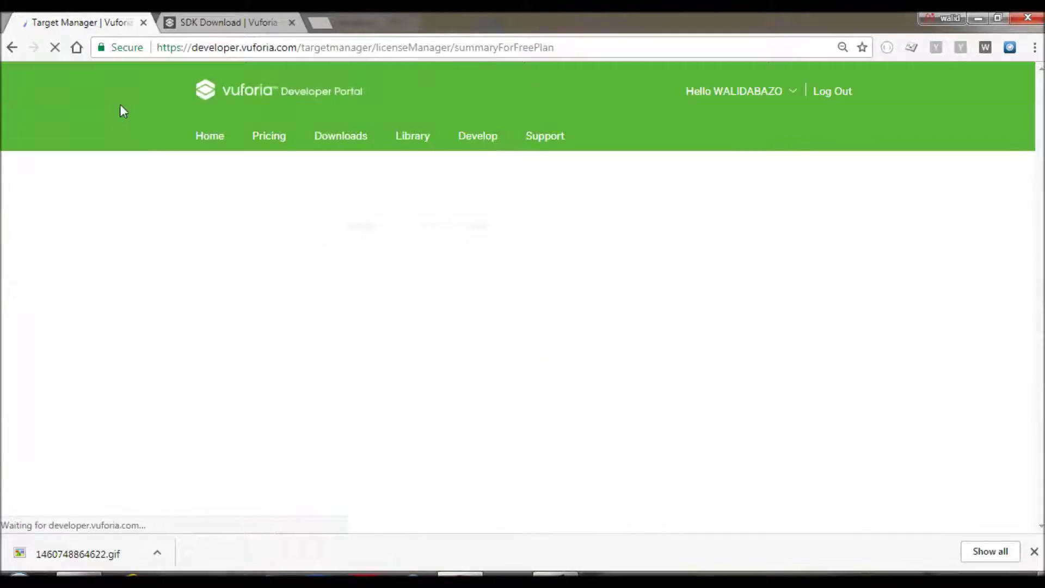
click(12, 47)
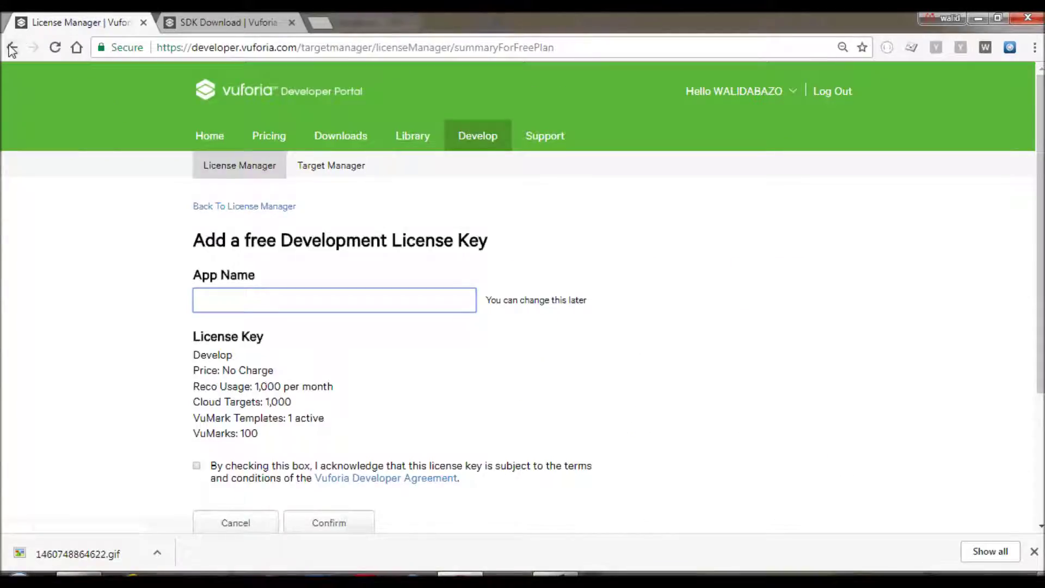
click(251, 119)
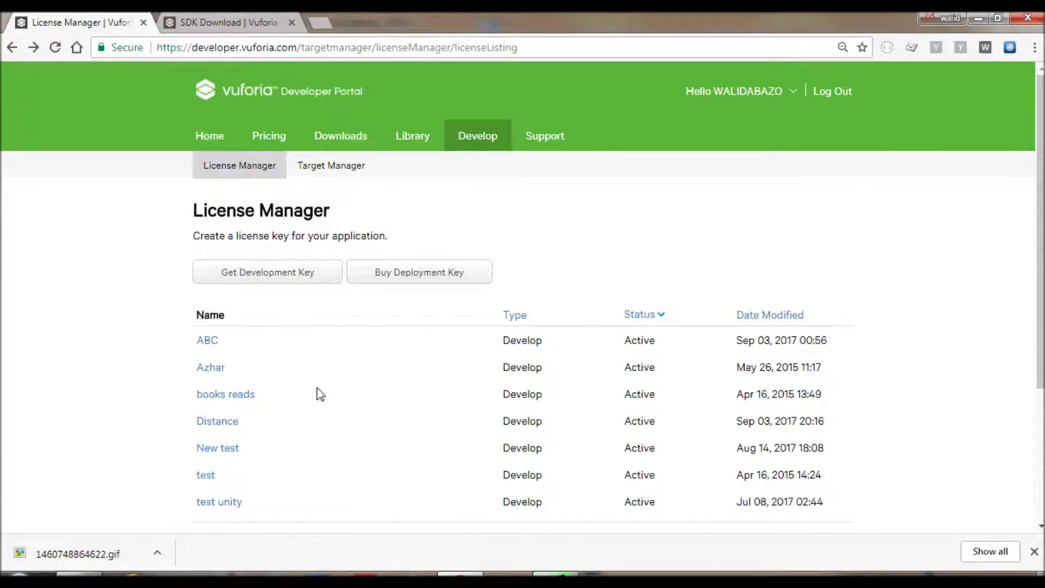
scroll(414, 278, down, 3)
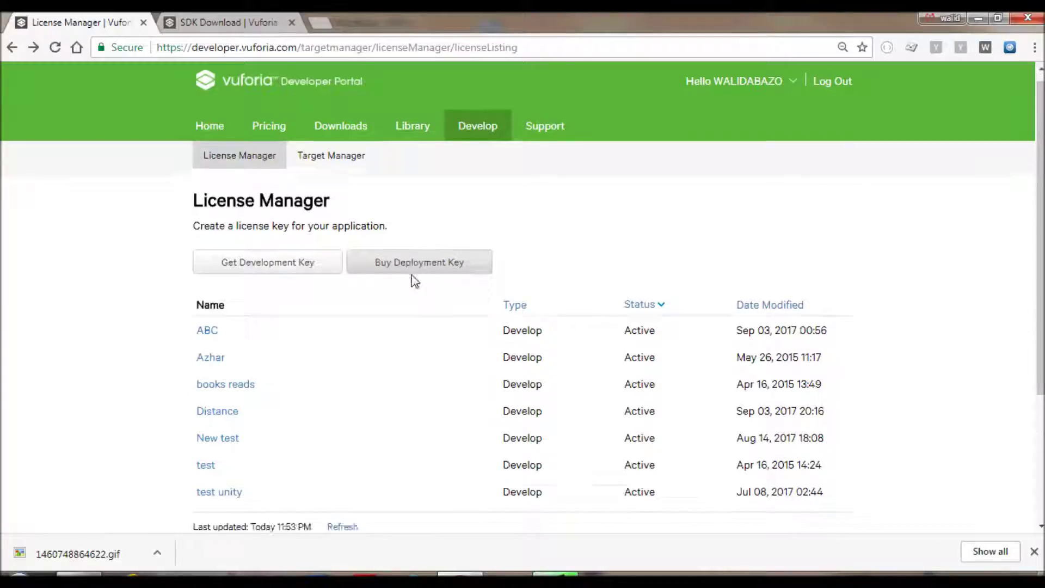
Step: Open the ABC license key and copy its key text to the clipboard
click(207, 186)
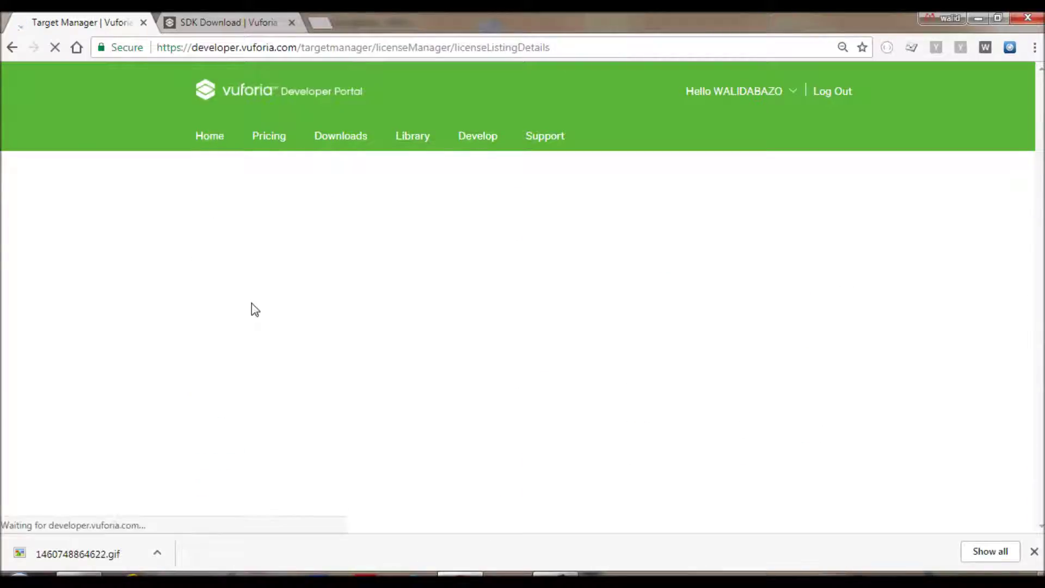
double_click(353, 399)
drag(345, 479, 223, 362)
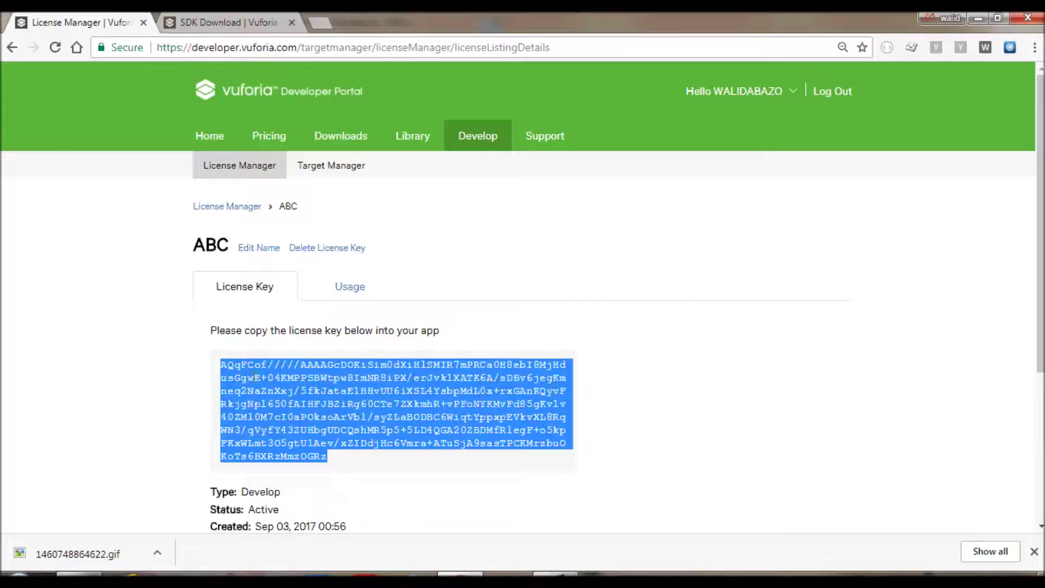
right_click(264, 381)
click(300, 390)
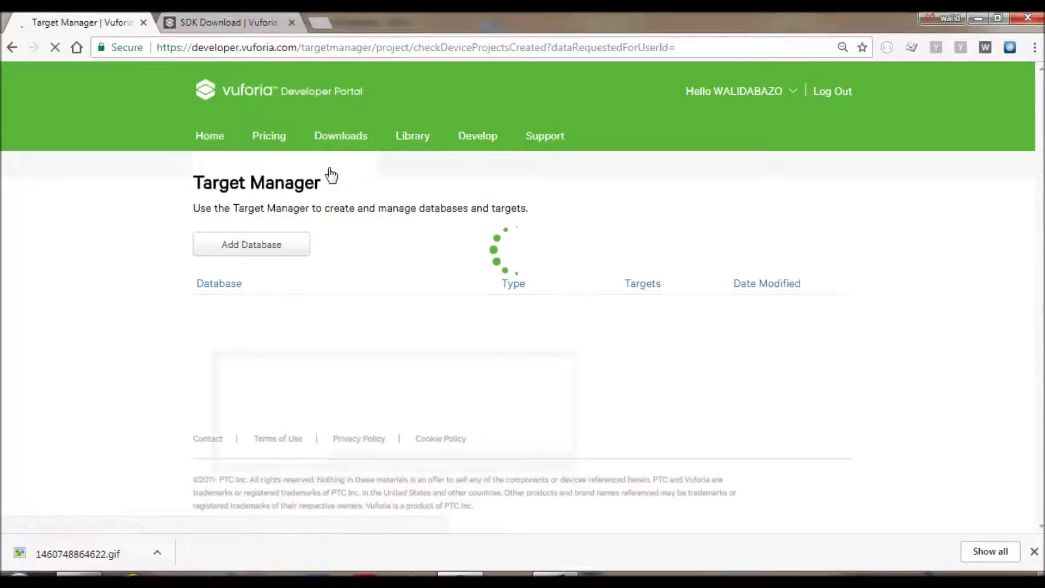
Step: Open the playvideos database in Target Manager and start adding a new image target
scroll(101, 226, down, 1)
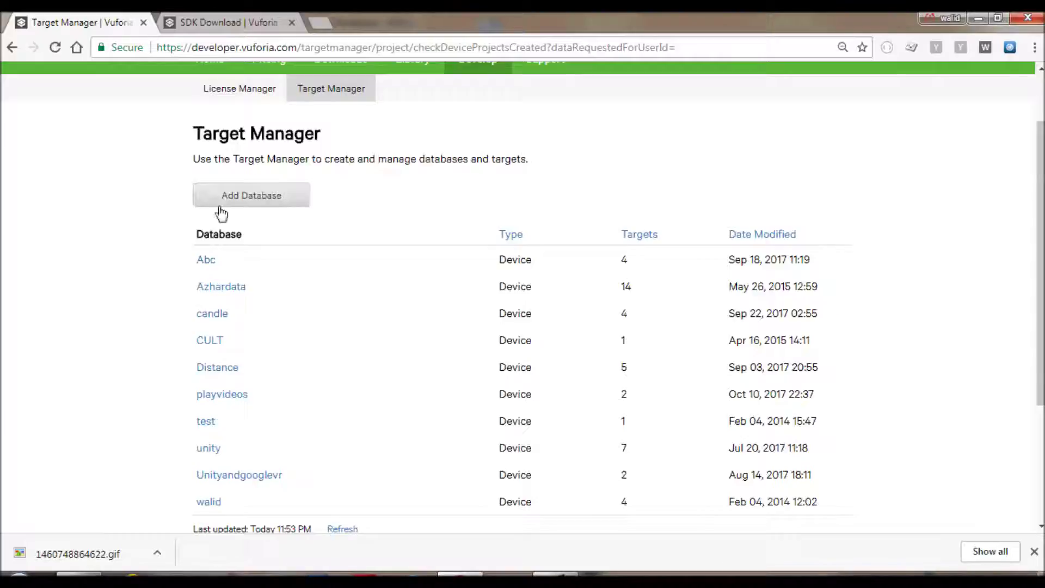
click(219, 395)
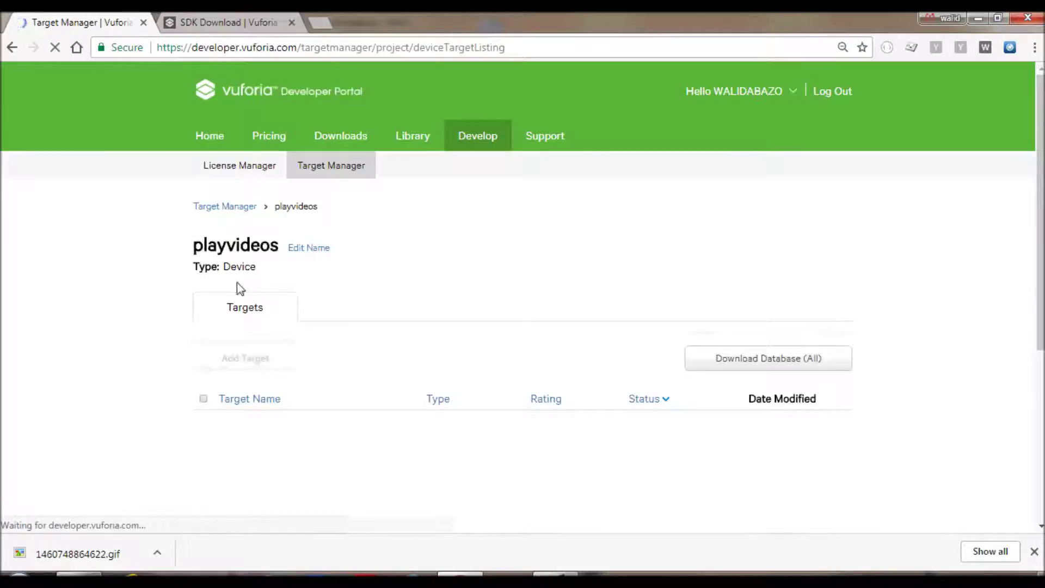
click(255, 364)
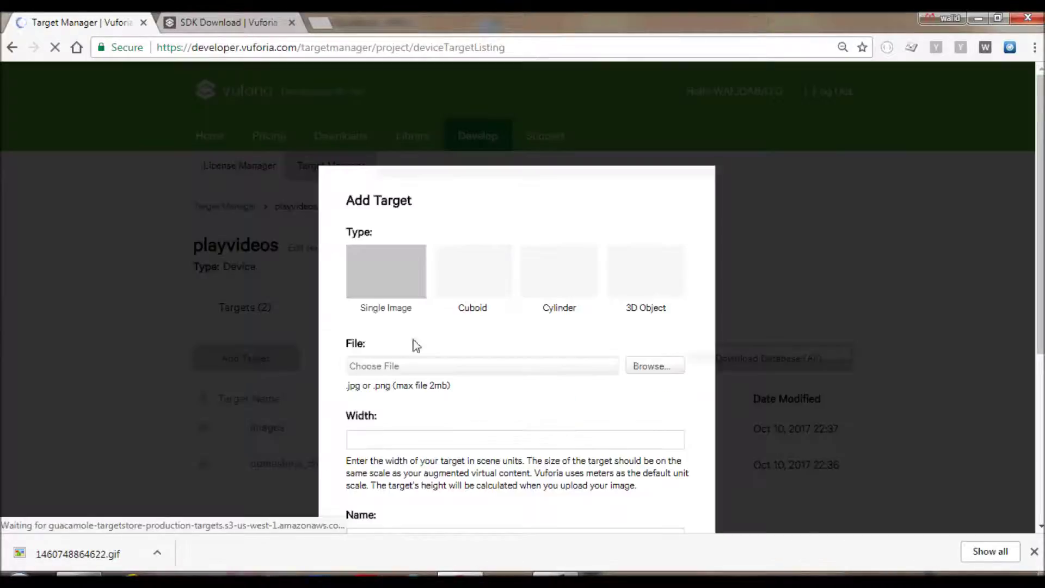
Step: Fill the new target form with the rabbit GIF image, width 10 and name 'video'
click(648, 366)
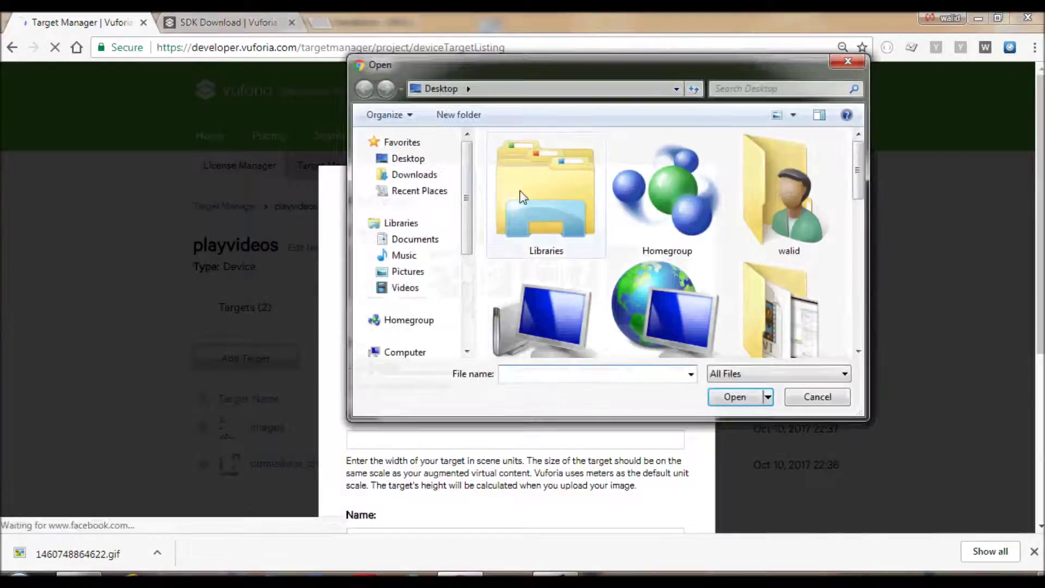
drag(858, 173, 864, 249)
click(675, 199)
double_click(675, 199)
click(419, 163)
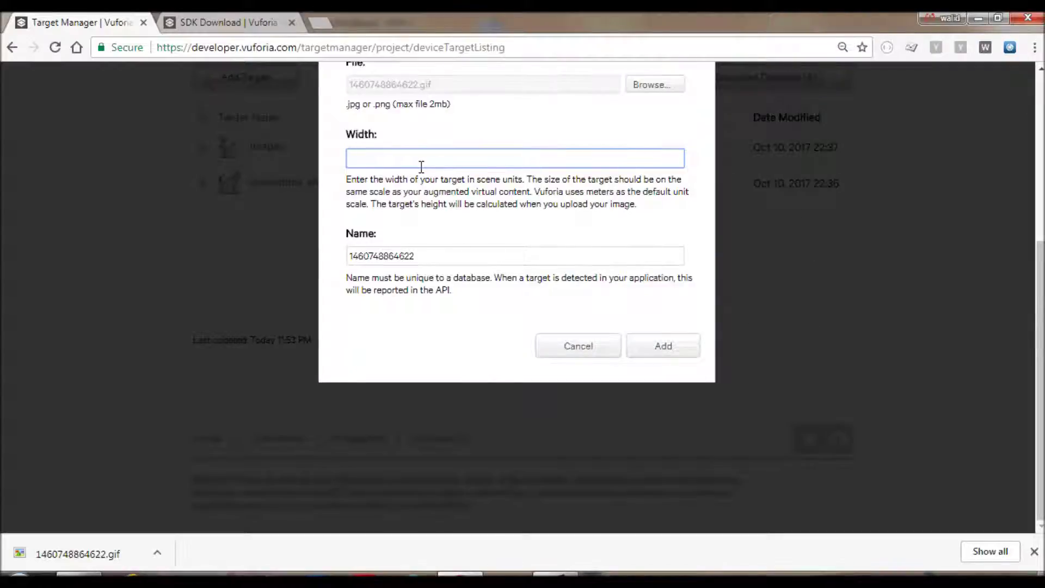
text(10)
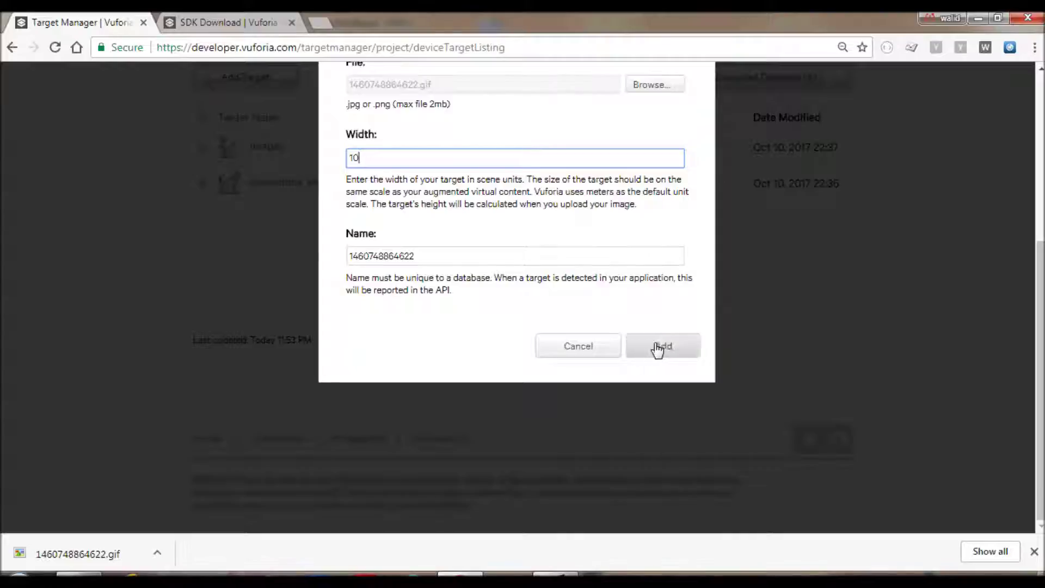
click(420, 258)
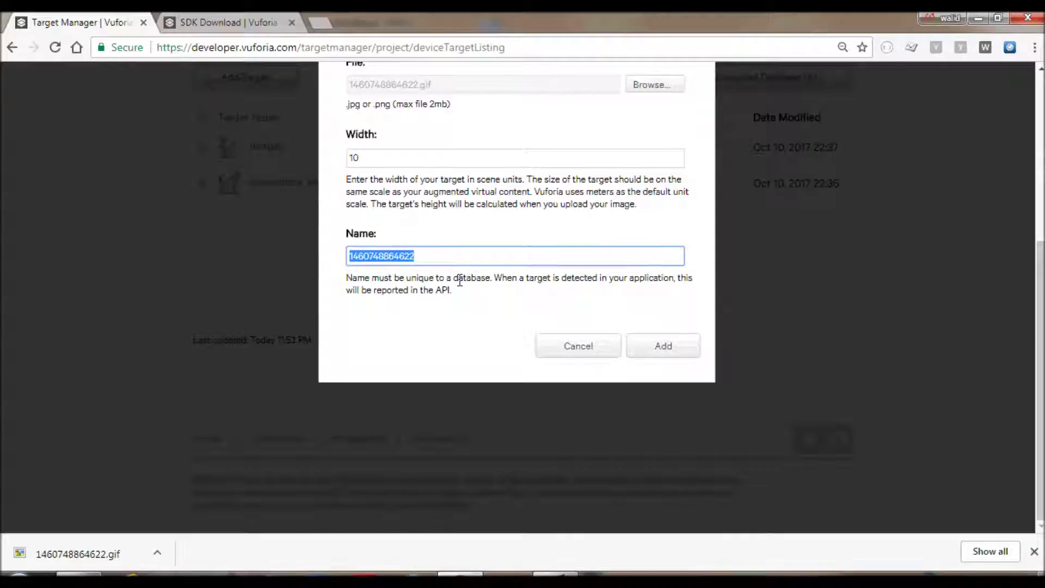
text(Jخهر)
key(BackSpace)
key(BackSpace)
key(BackSpace)
key(BackSpace)
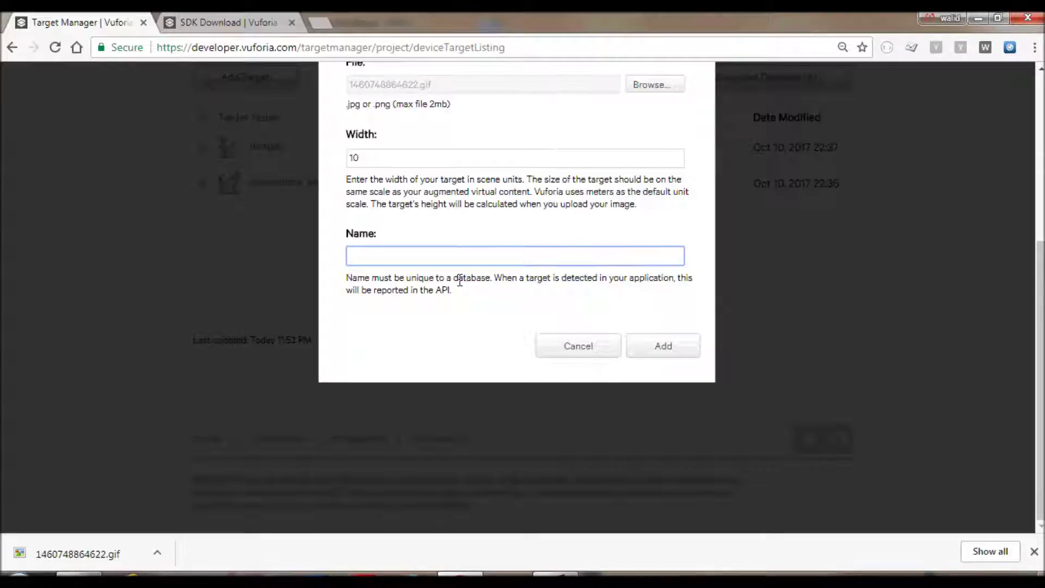
text(video)
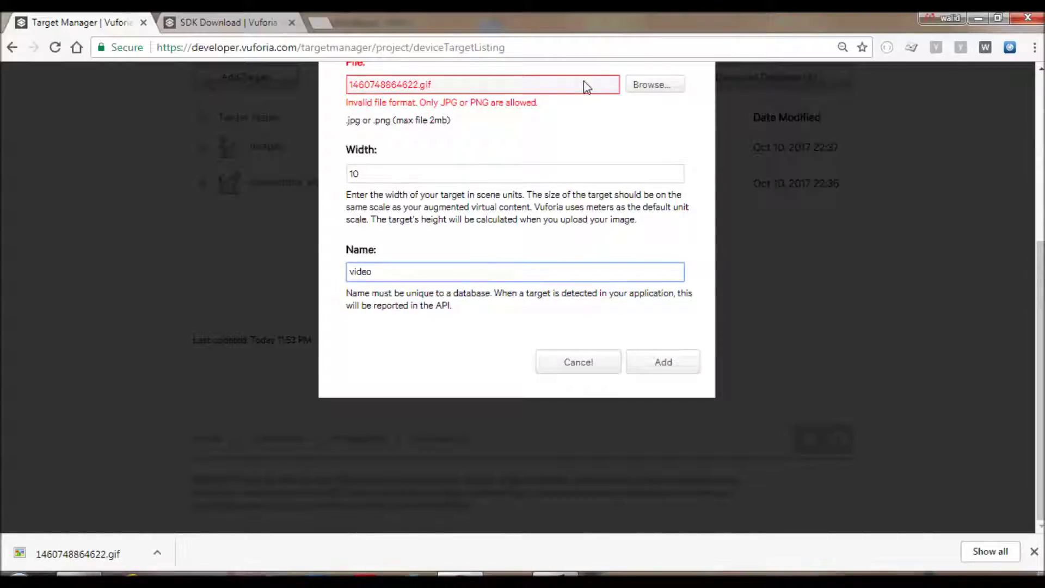
Step: After the GIF format is rejected, preview the rabbit GIF file on the desktop
click(649, 89)
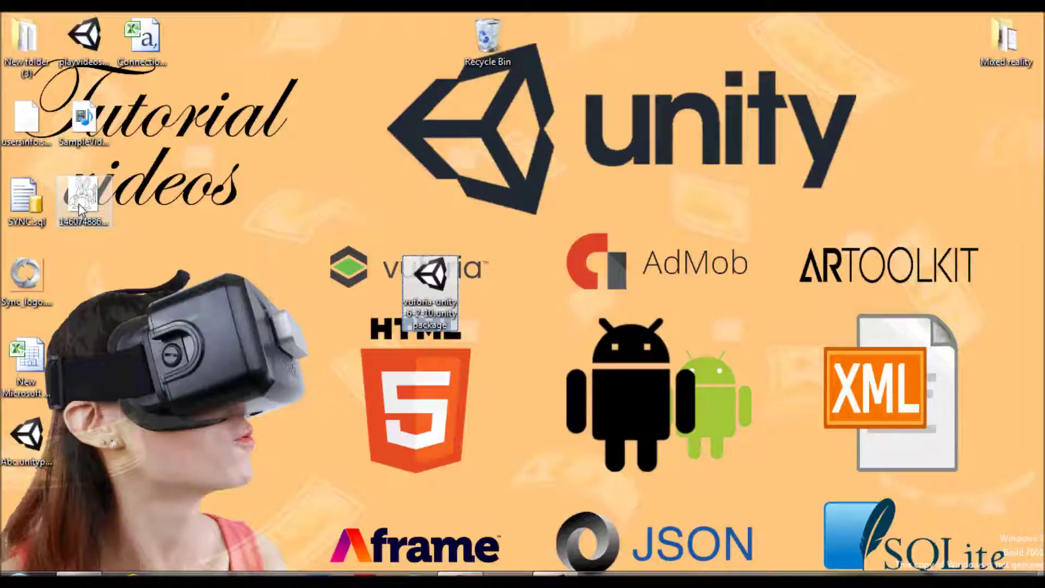
right_click(81, 195)
click(171, 277)
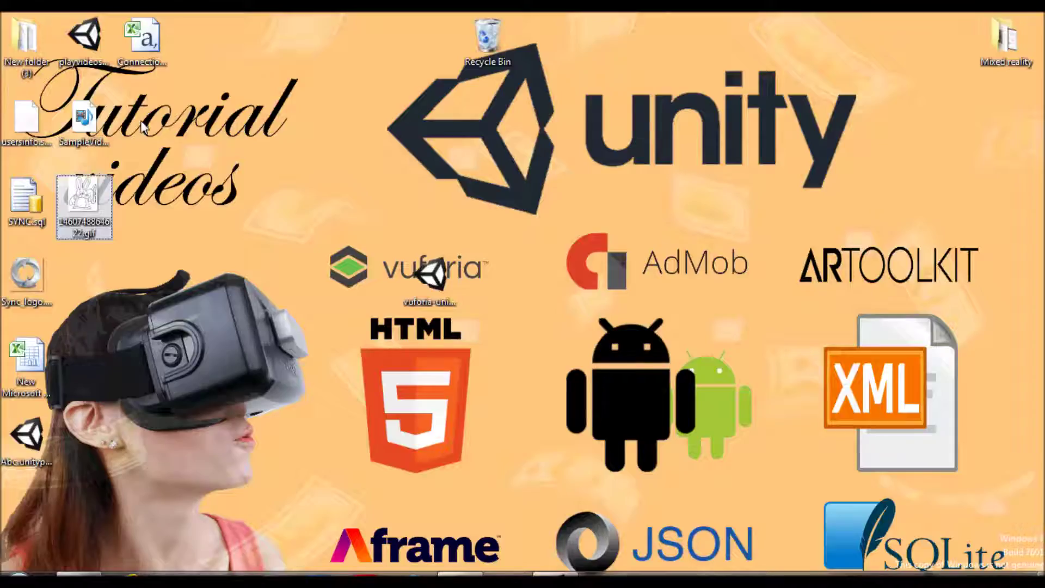
right_click(89, 203)
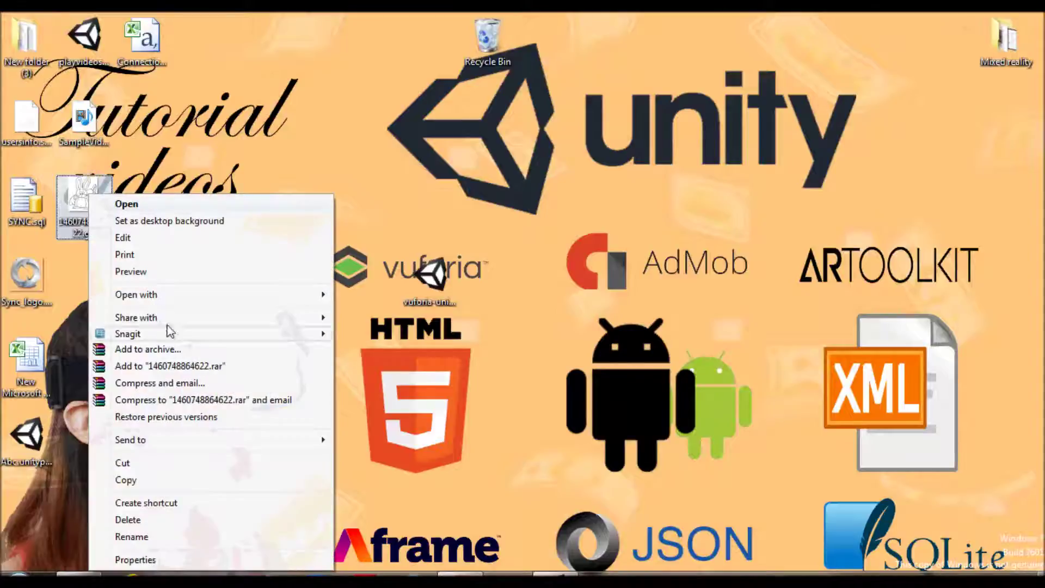
Step: Open the rabbit GIF in Paint and save it as the JPEG 1460748864622.jpg
mouse_move(169, 296)
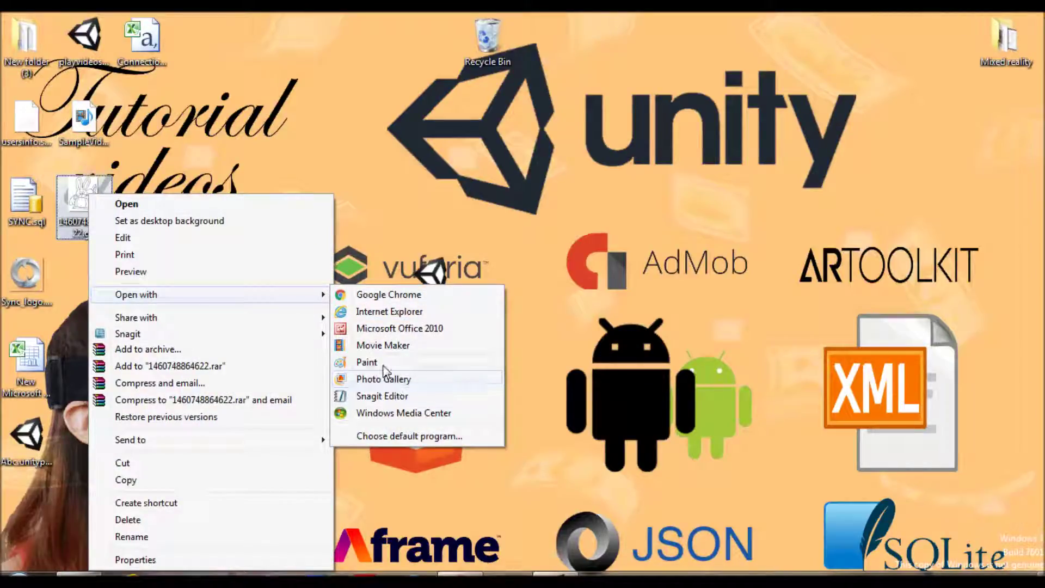
click(386, 375)
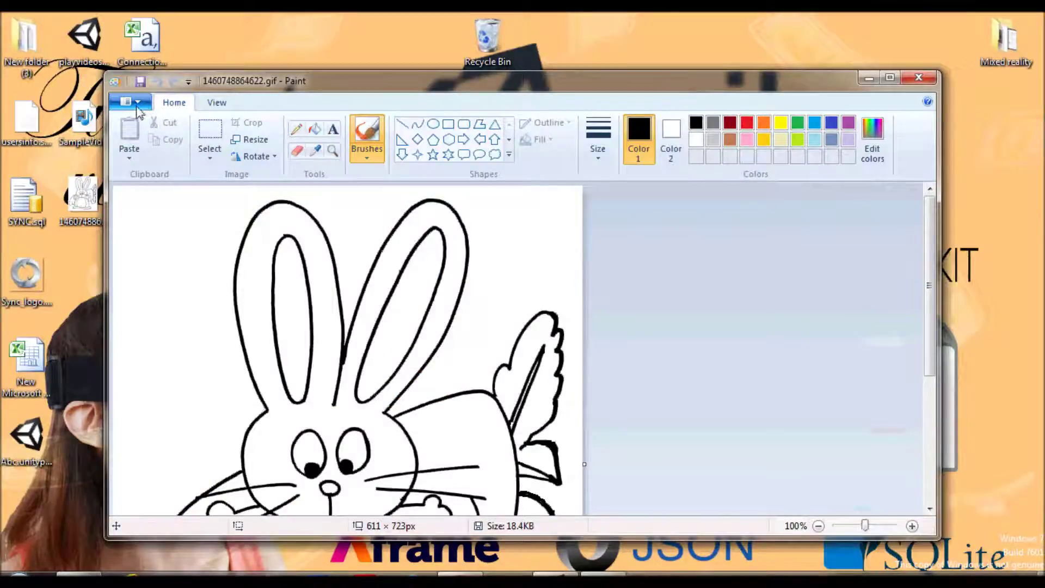
click(131, 101)
mouse_move(269, 234)
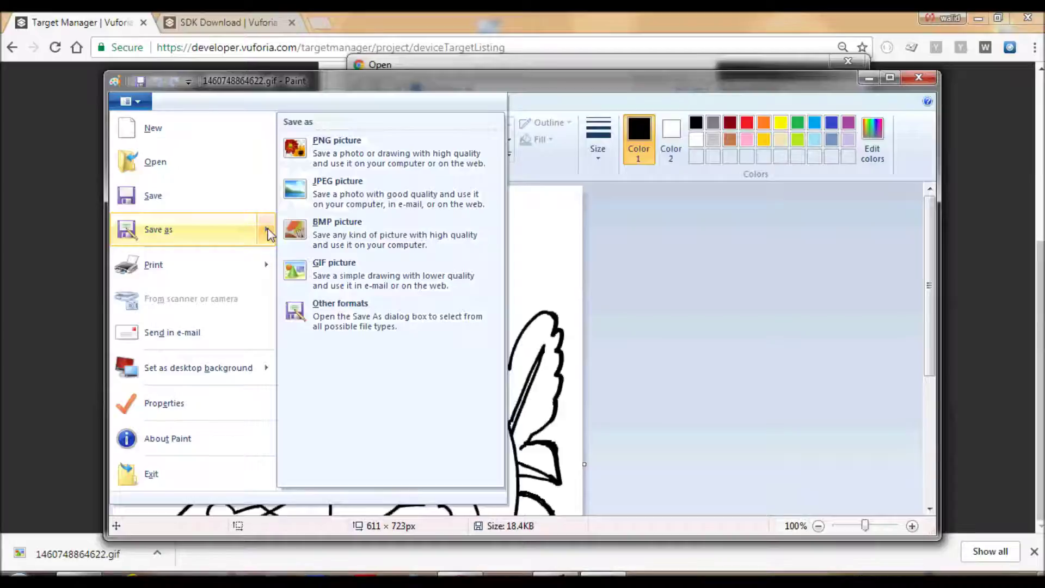
click(302, 191)
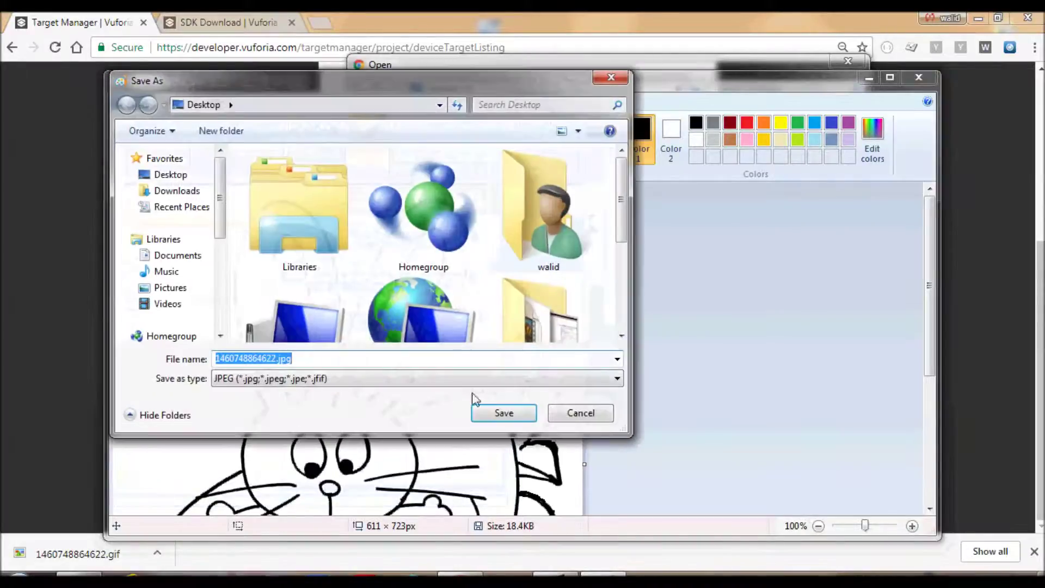
click(501, 413)
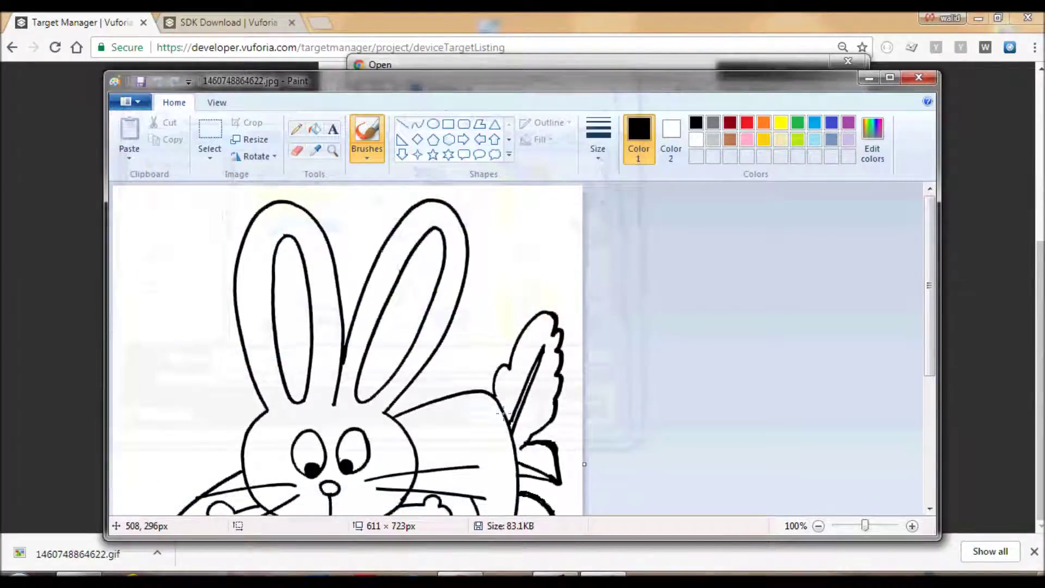
Step: Close Paint and load 1460748864622.jpg as the target image in the form
click(919, 78)
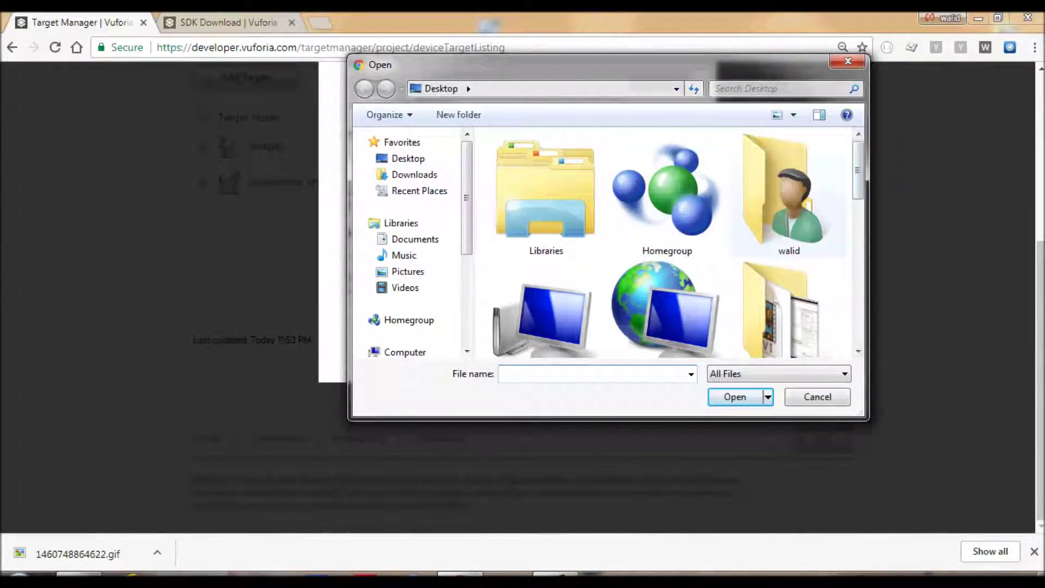
click(896, 580)
drag(859, 188, 861, 195)
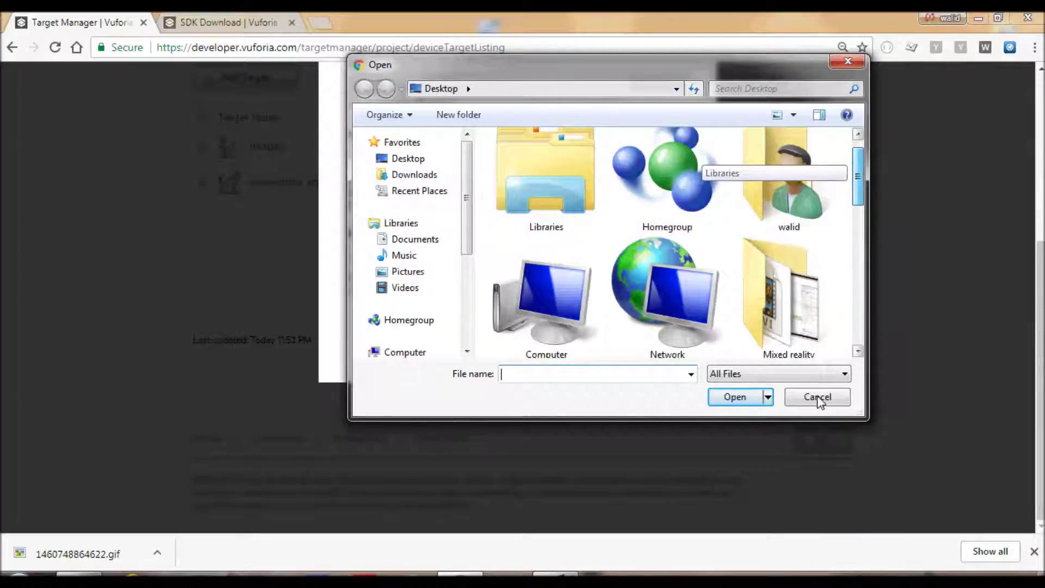
scroll(653, 245, down, 3)
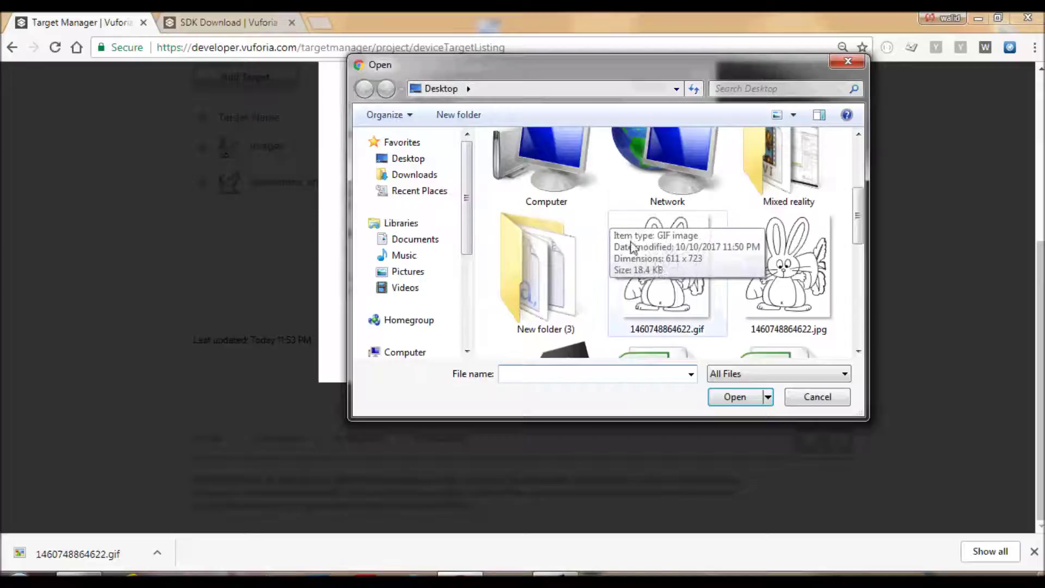
double_click(787, 212)
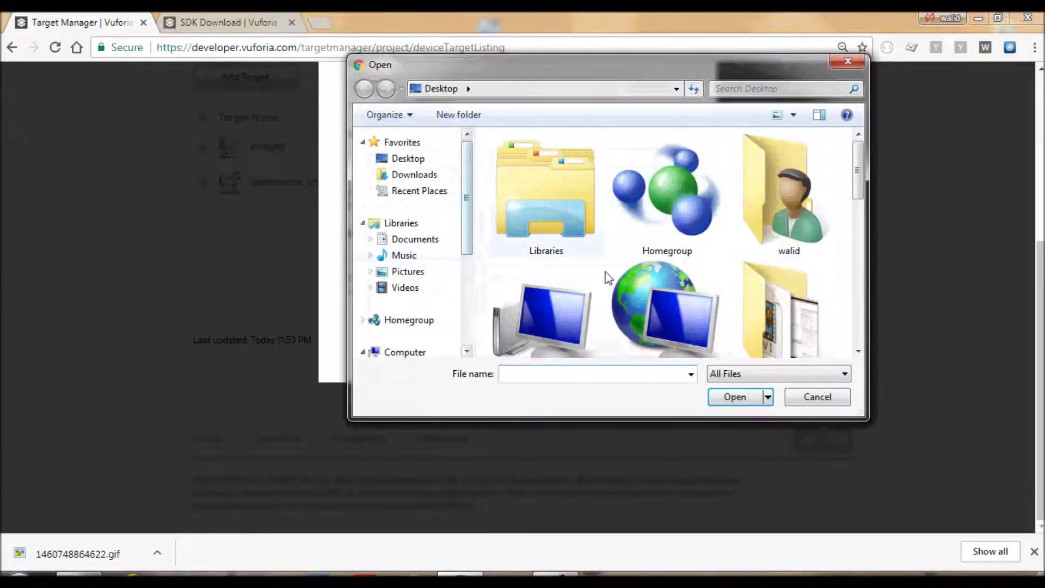
drag(857, 184, 858, 242)
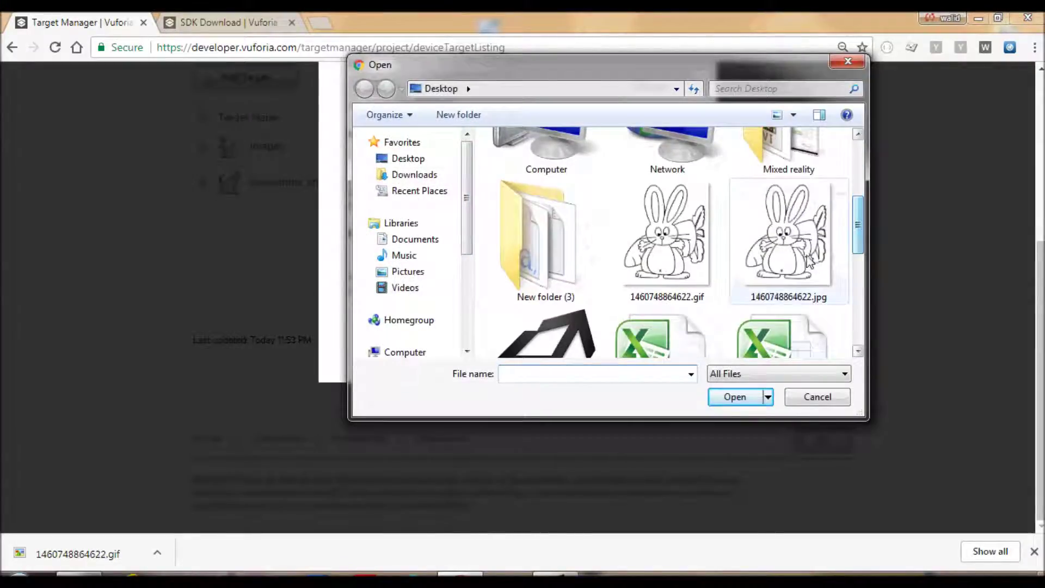
click(803, 260)
click(726, 400)
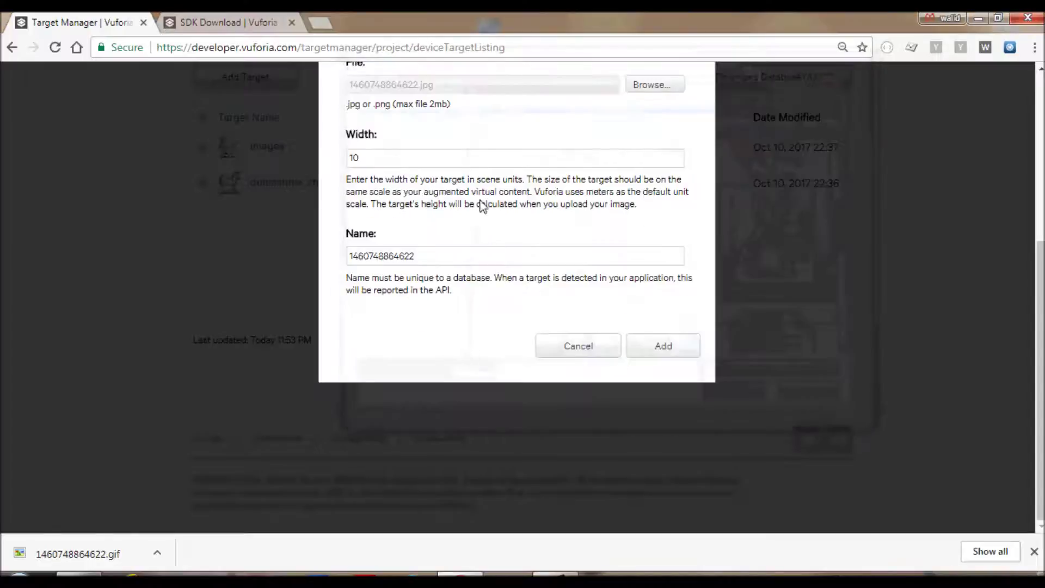
Step: Replace the target name with 'video' and add the target to the database
click(465, 263)
drag(510, 277, 391, 240)
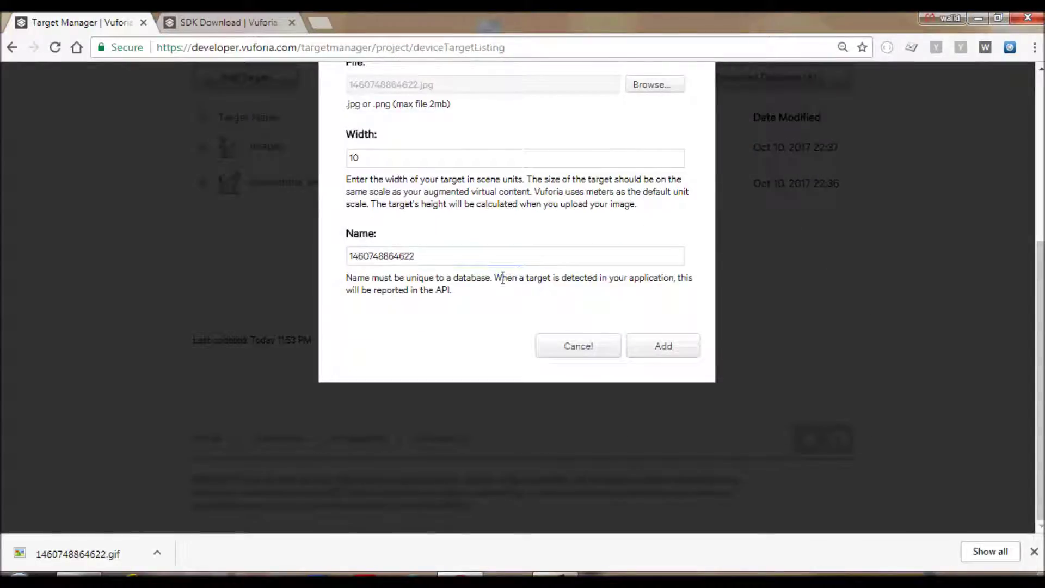
click(428, 254)
key(ctrl+a)
text(v)
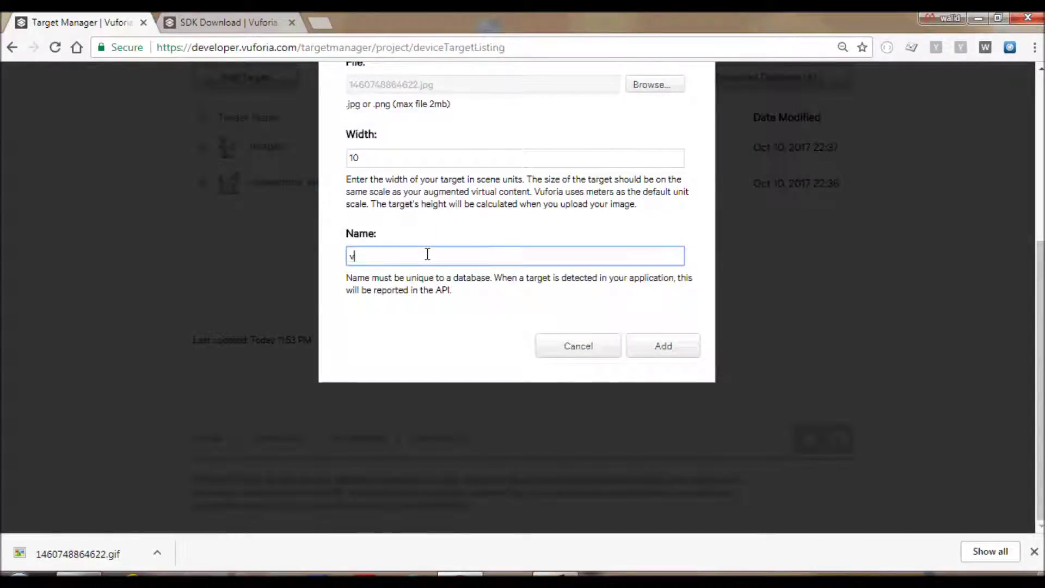
text(ideo)
click(681, 351)
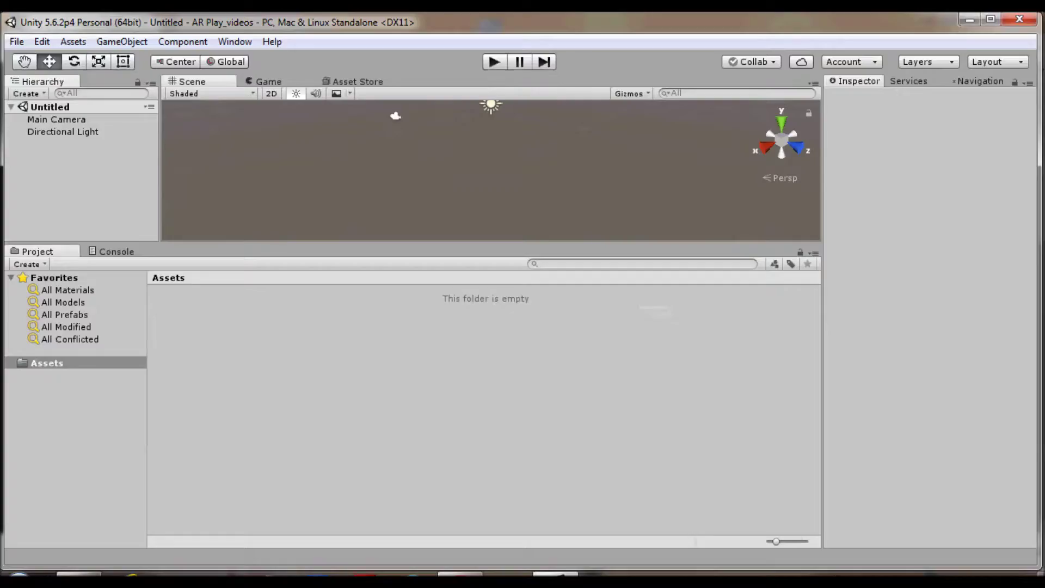
Step: Import the vuforia-unity-6-2-10.unitypackage custom package with all its contents into the project
click(17, 41)
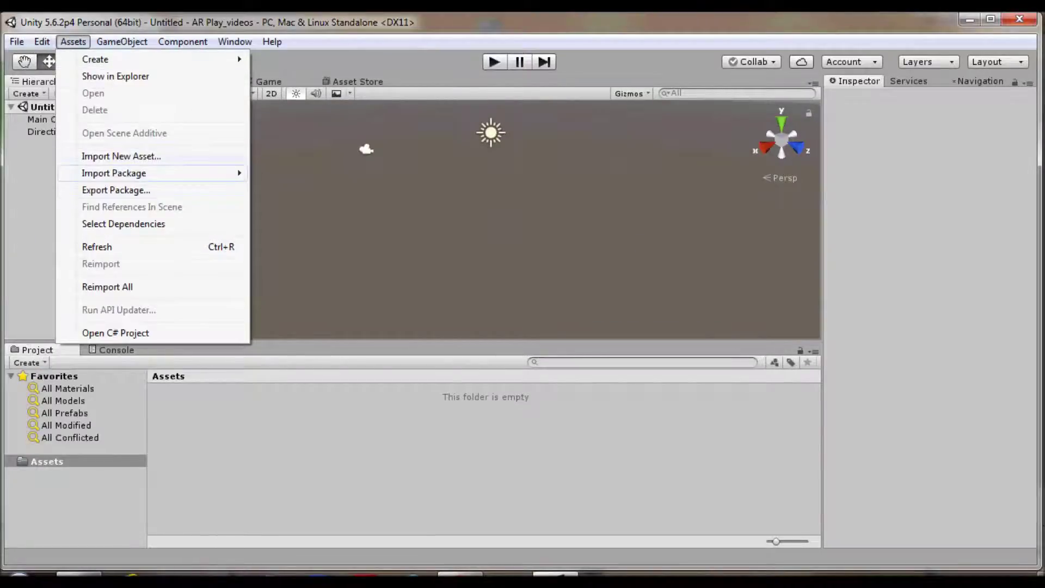
mouse_move(164, 174)
click(305, 173)
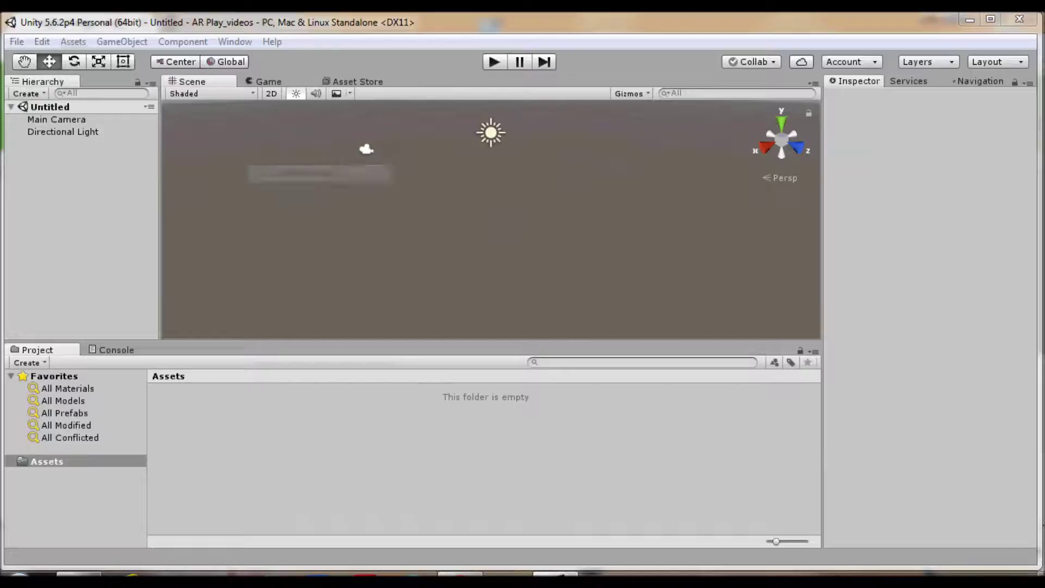
scroll(356, 193, down, 3)
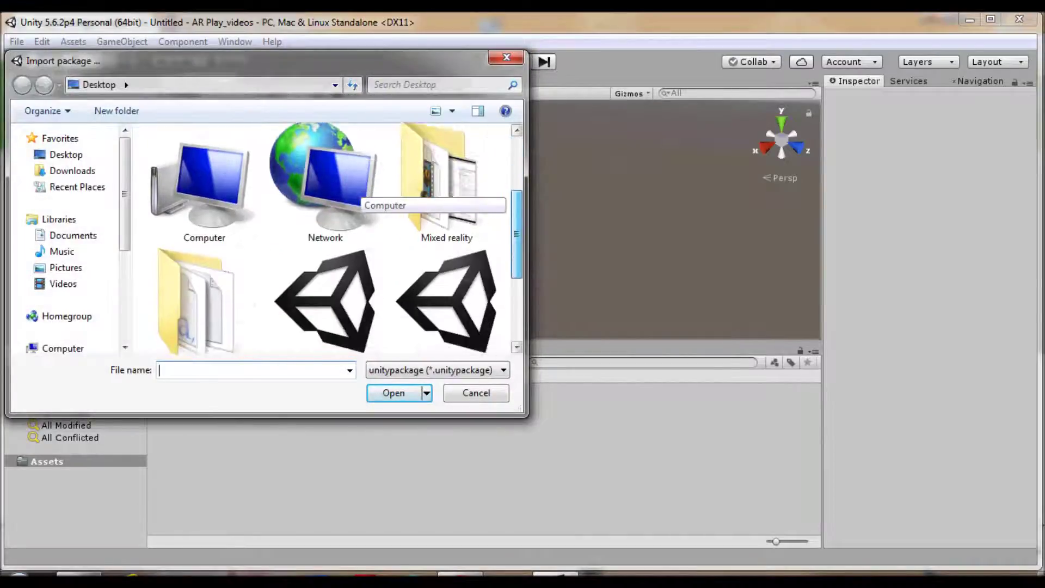
scroll(356, 196, down, 2)
scroll(357, 196, down, 1)
scroll(357, 195, down, 1)
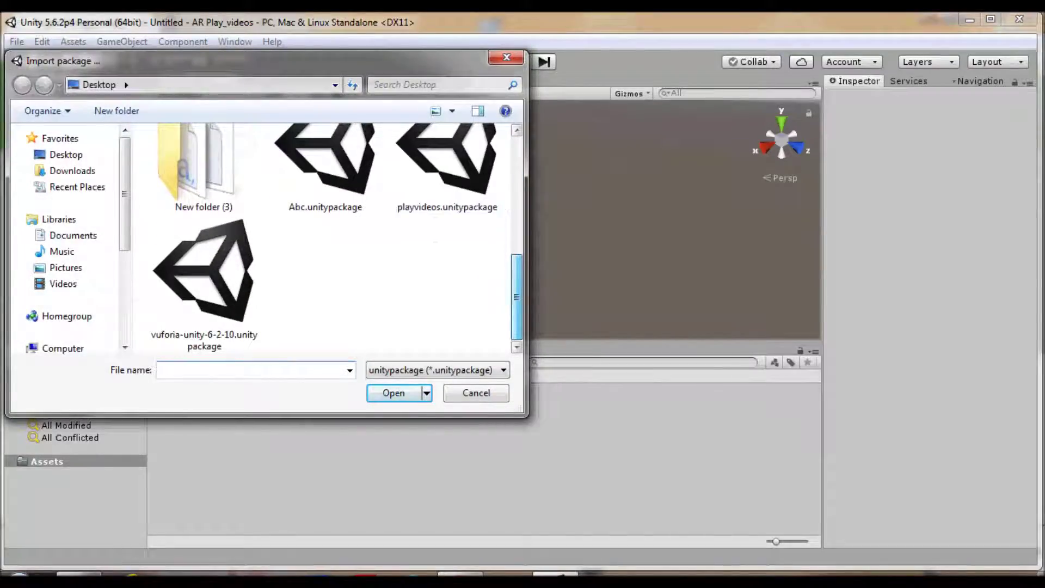
click(204, 272)
click(394, 393)
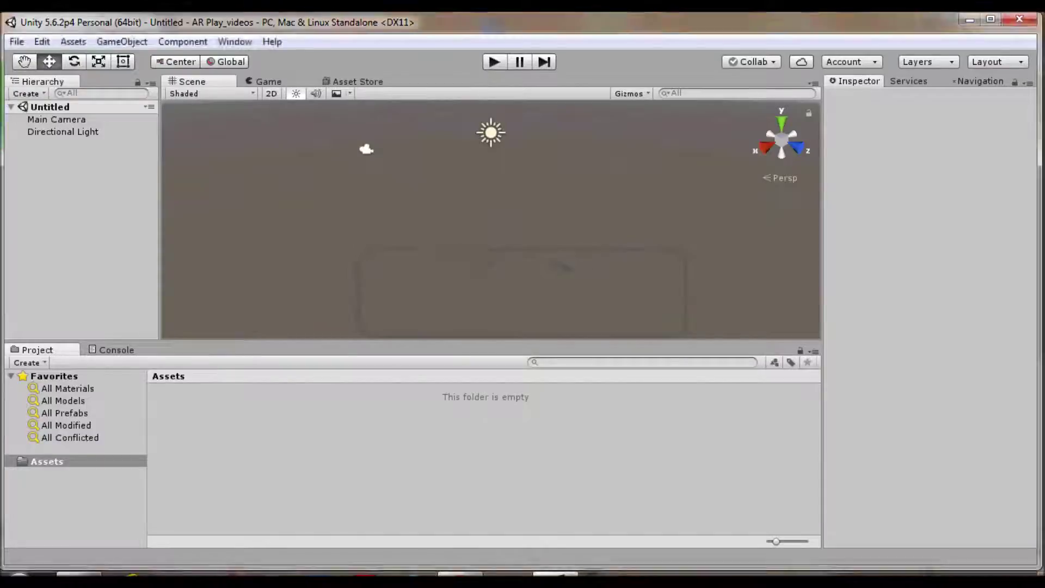
click(243, 287)
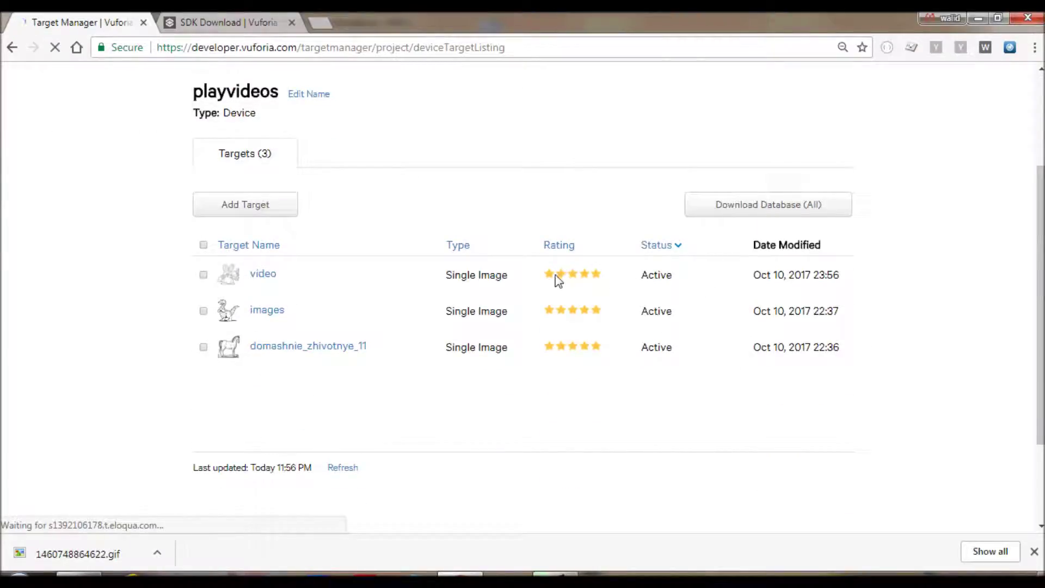
Step: Download the whole playvideos database for Unity Editor and show the full downloads list
click(744, 199)
click(396, 183)
click(640, 242)
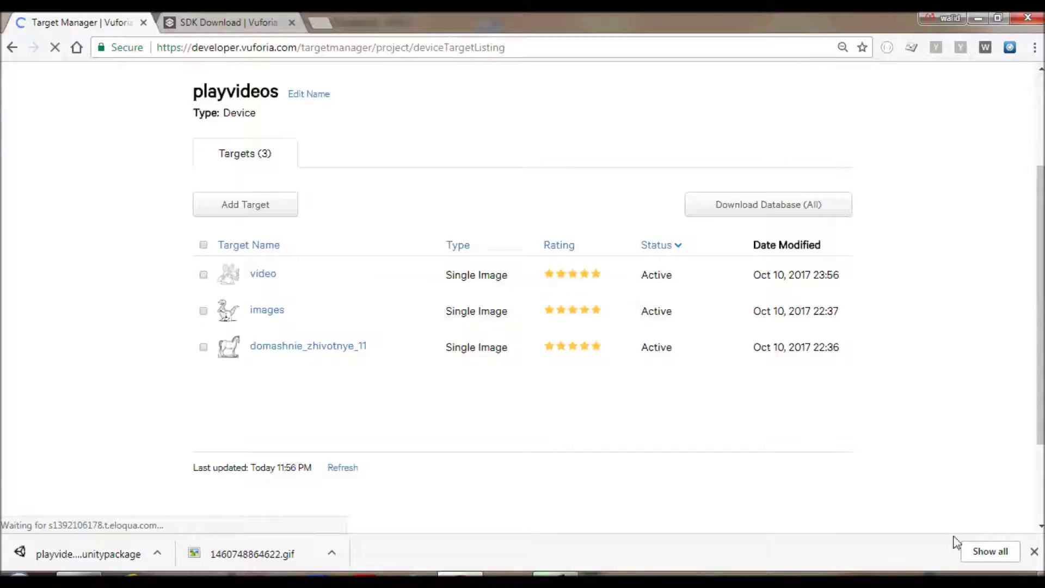
click(989, 551)
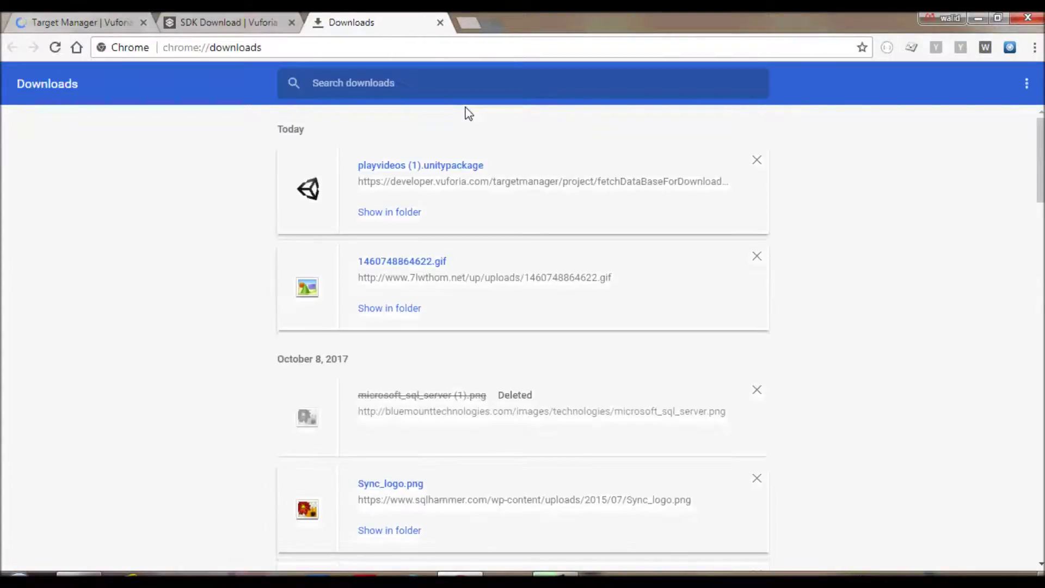
Step: Copy playvideos (1).unitypackage from the Downloads folder onto the desktop beside the Vuforia package
click(404, 216)
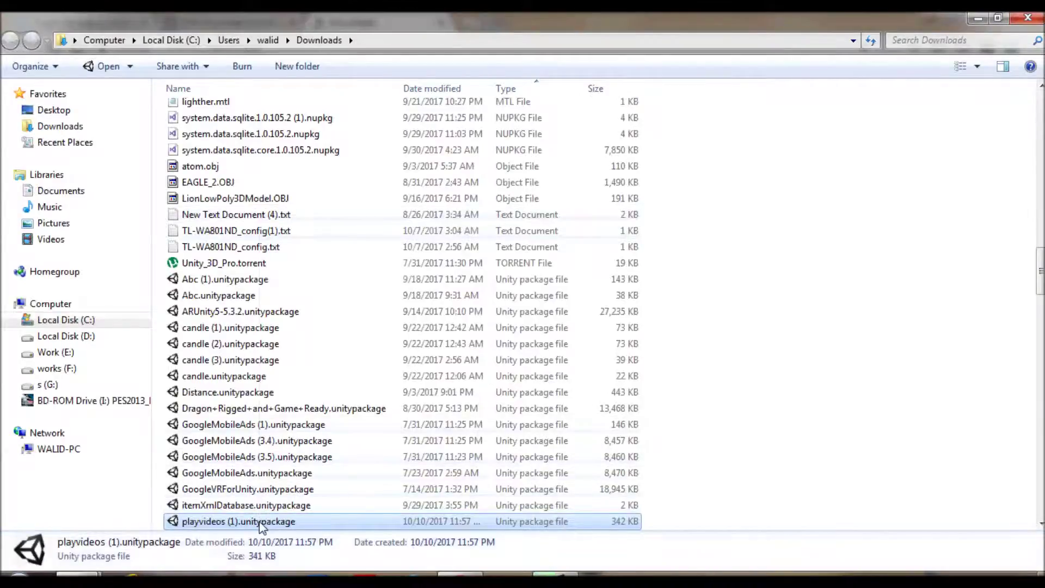
right_click(257, 522)
click(319, 428)
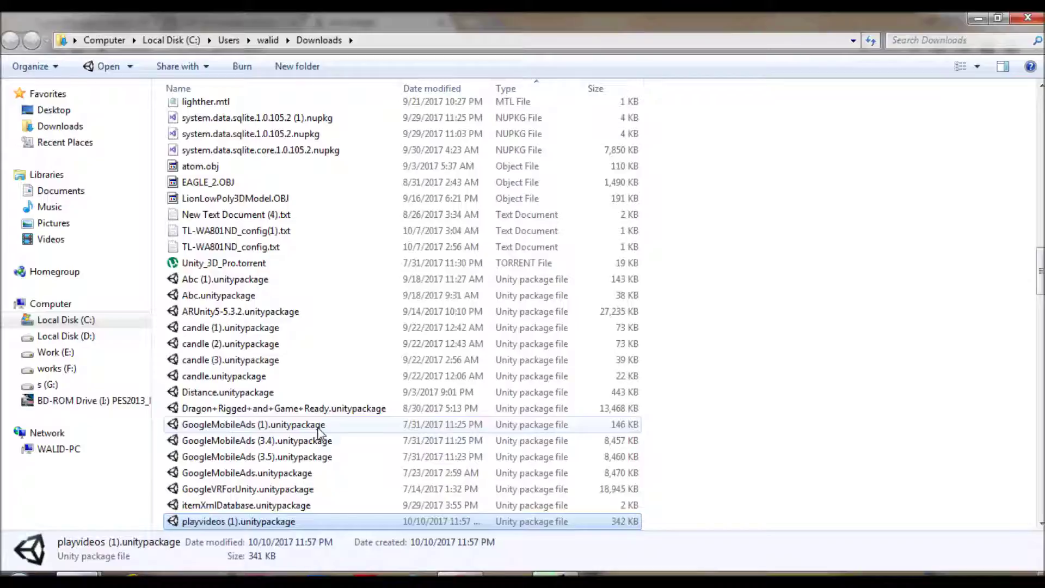
key(super+d)
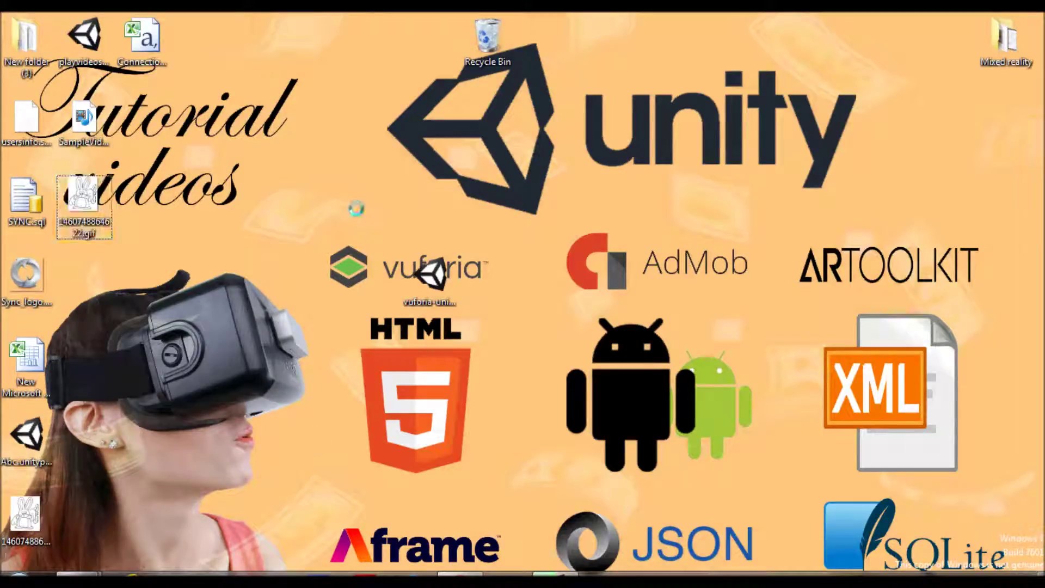
right_click(362, 202)
click(442, 326)
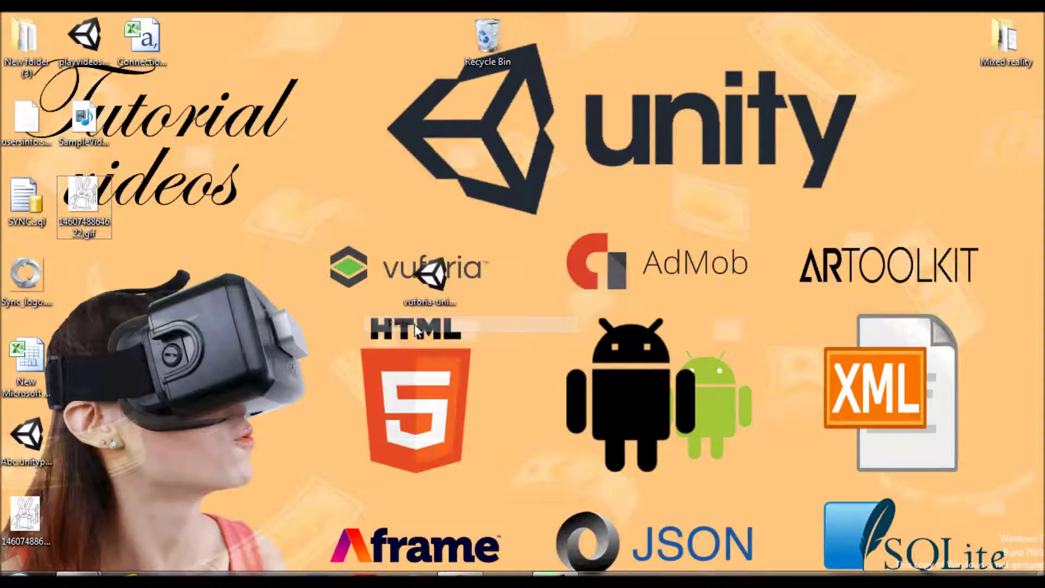
mouse_move(372, 122)
mouse_down()
mouse_move(516, 289)
mouse_move(490, 296)
mouse_up()
click(522, 441)
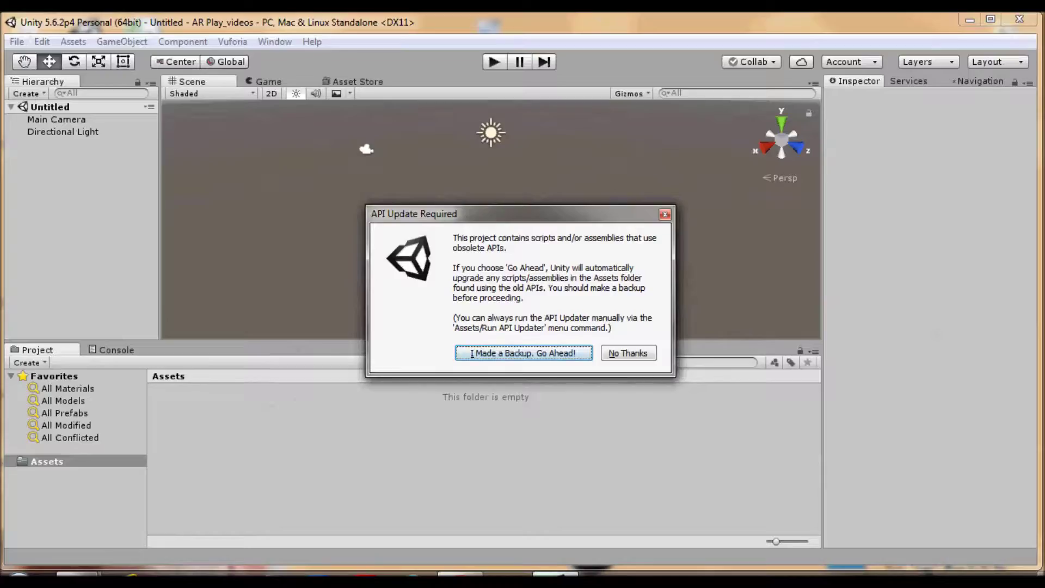
click(483, 353)
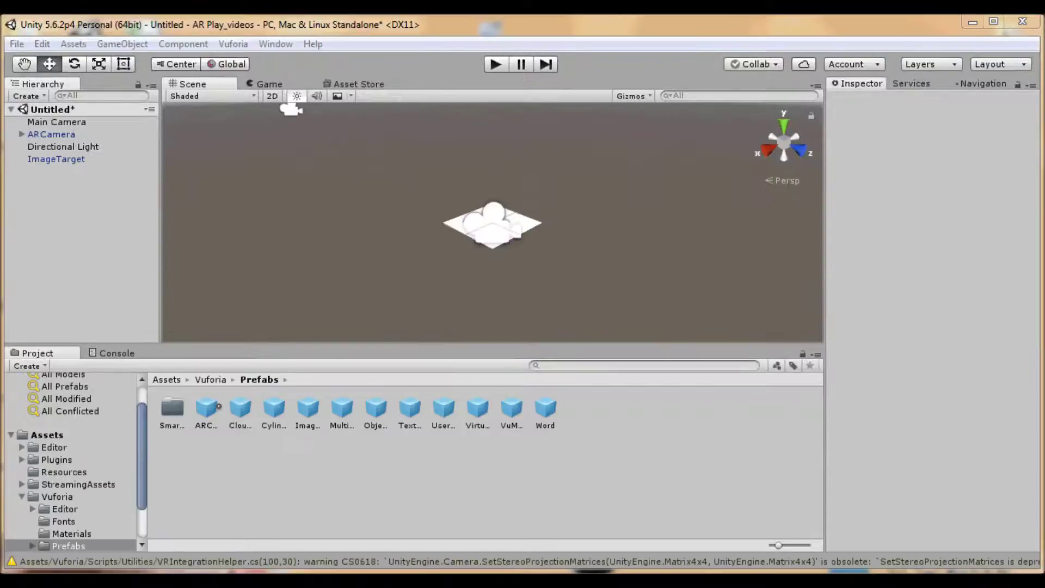
Step: Open ARCamera's Vuforia configuration to the empty App License Key, then go to Chrome's Vuforia SDK page
click(51, 134)
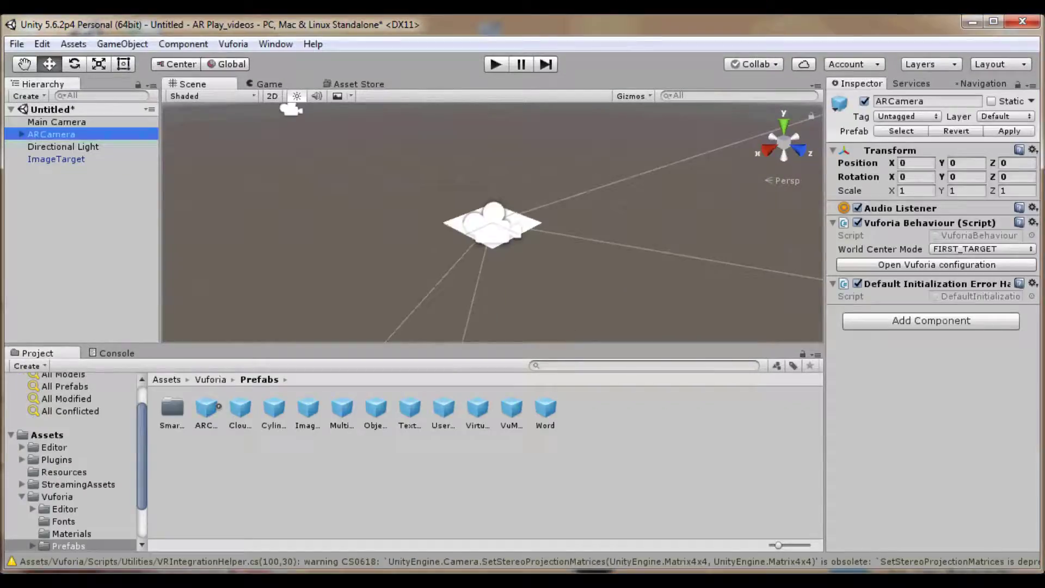
click(936, 265)
click(974, 157)
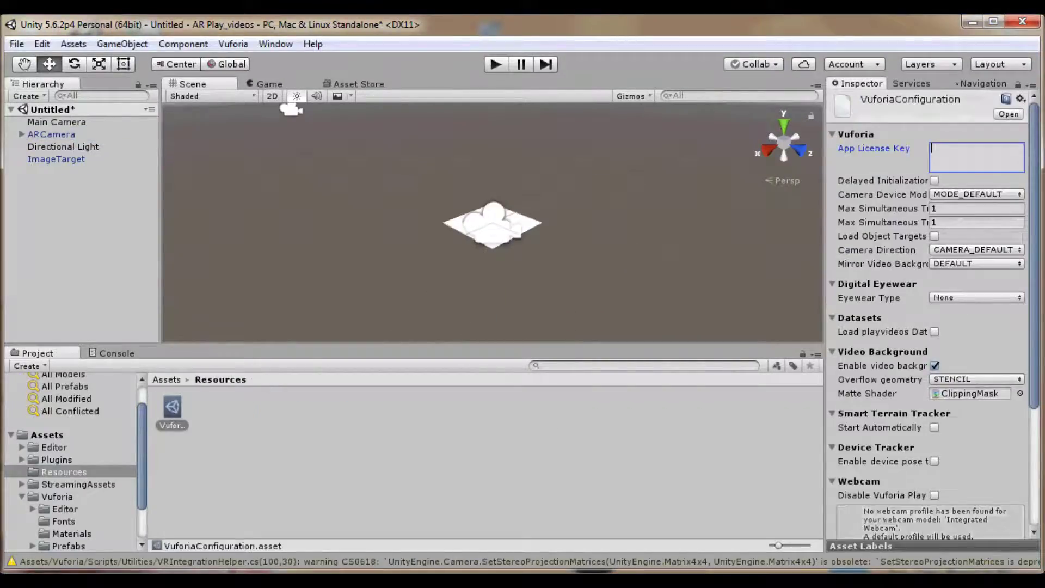
right_click(961, 168)
key(Escape)
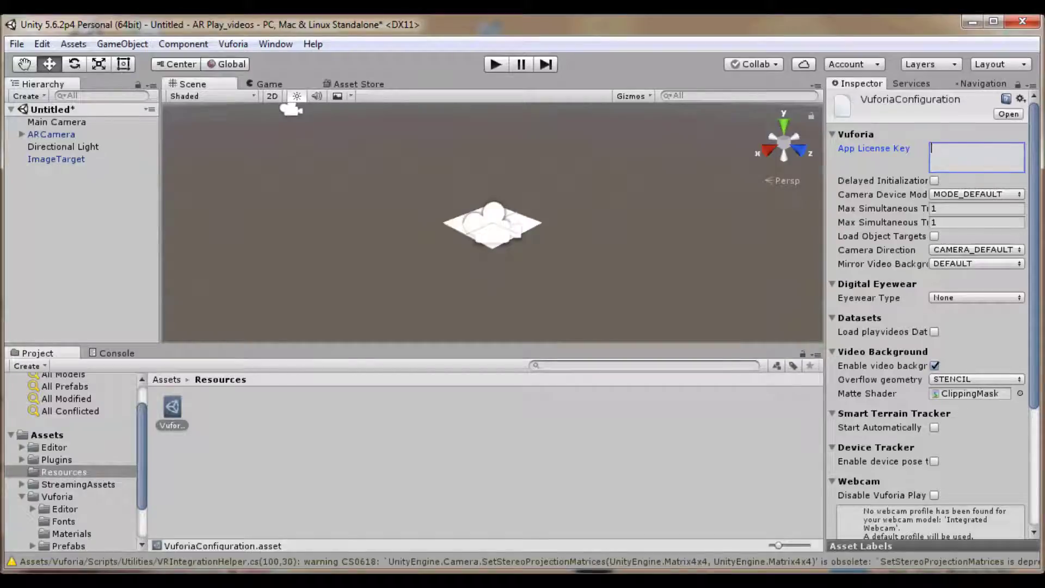
key(alt+Tab)
key(ctrl+shift+Tab)
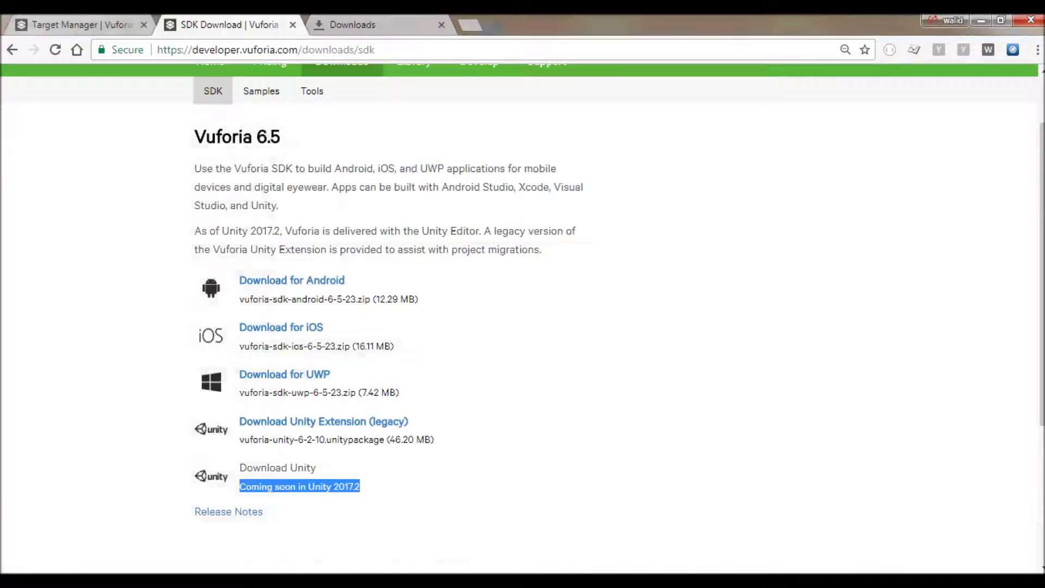
Step: Copy the ABC license key from the Vuforia License Manager
key(ctrl+shift+Tab)
scroll(240, 168, up, 3)
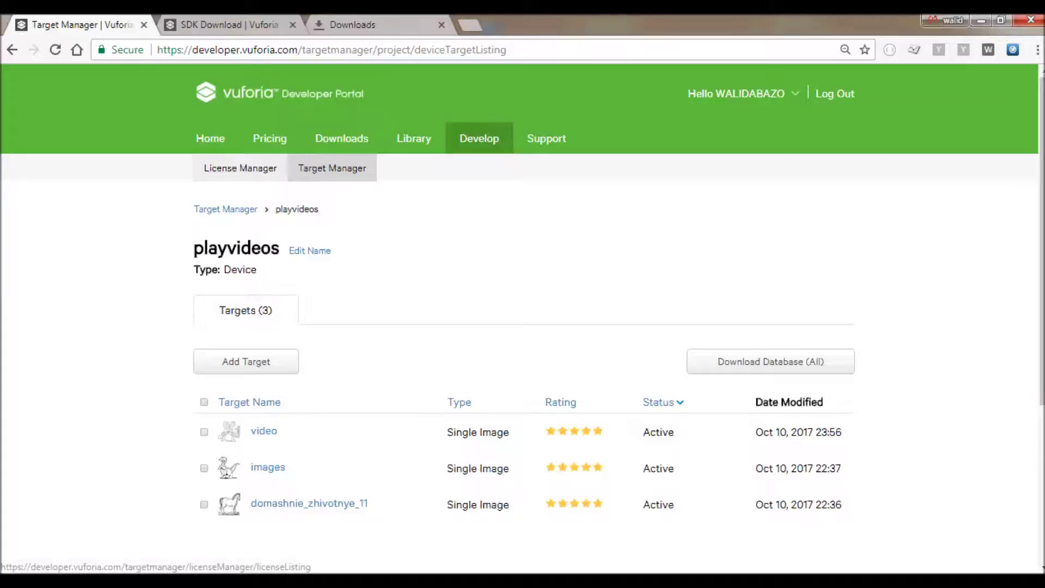
click(240, 167)
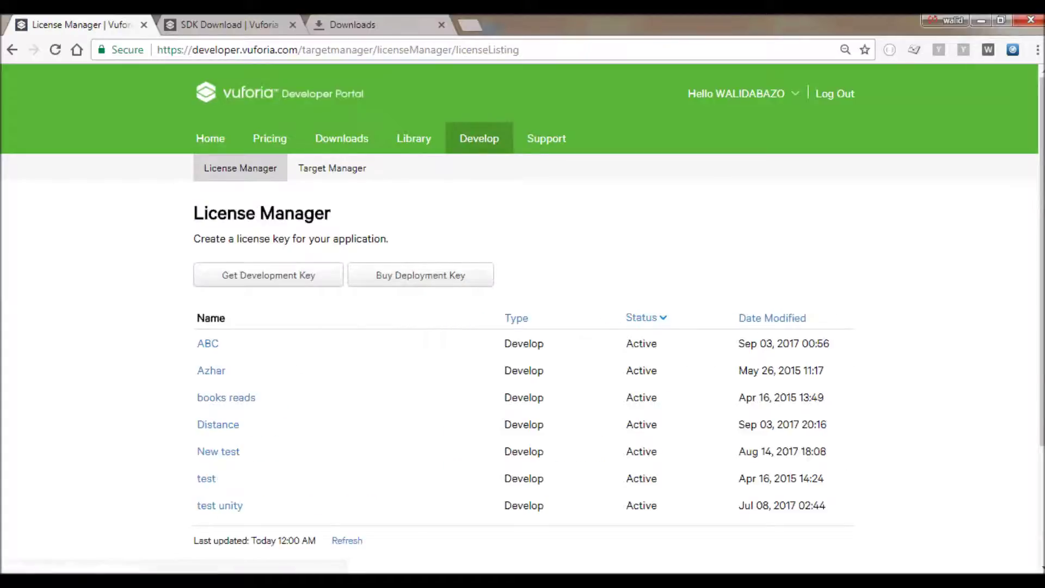
click(492, 275)
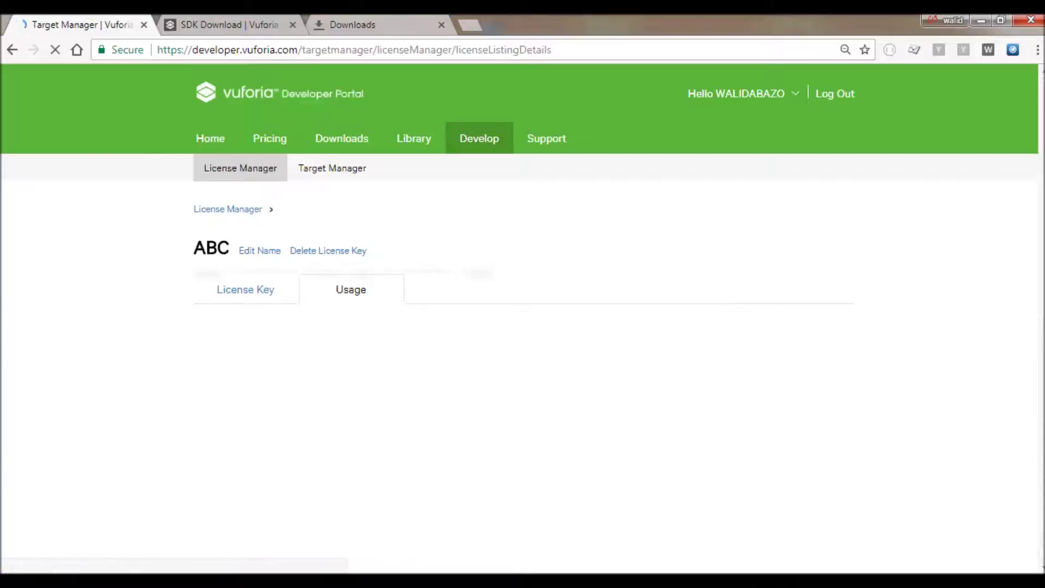
drag(572, 462, 220, 366)
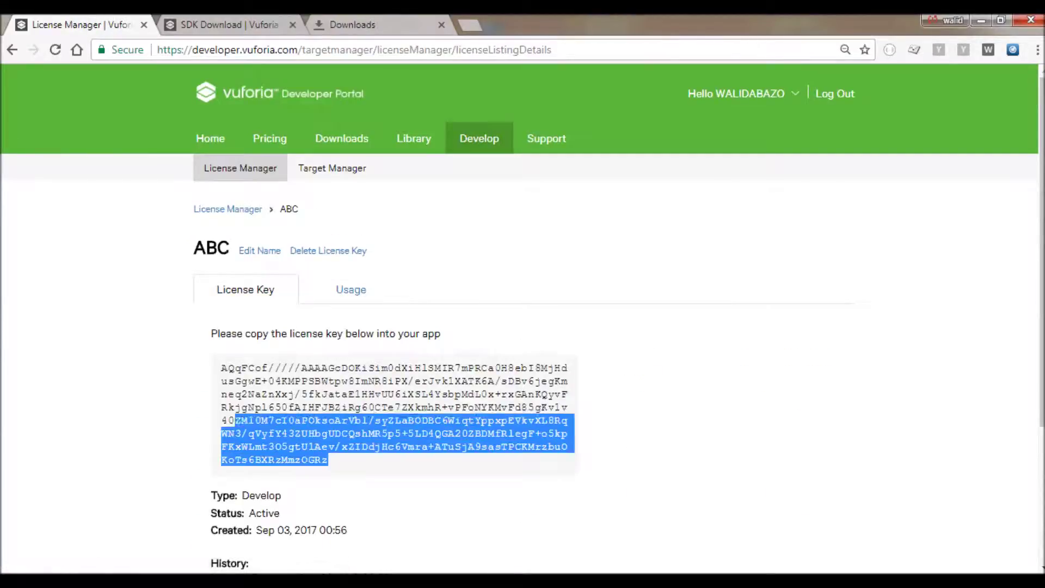
right_click(292, 393)
click(322, 403)
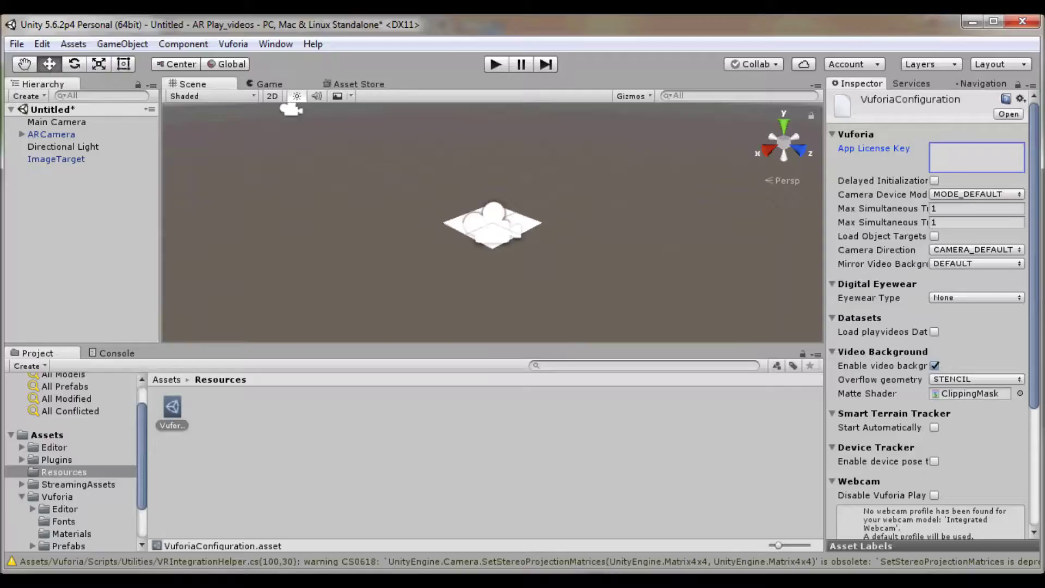
Step: Paste the key into Unity's App License Key and enable Load playvideos Database
right_click(945, 158)
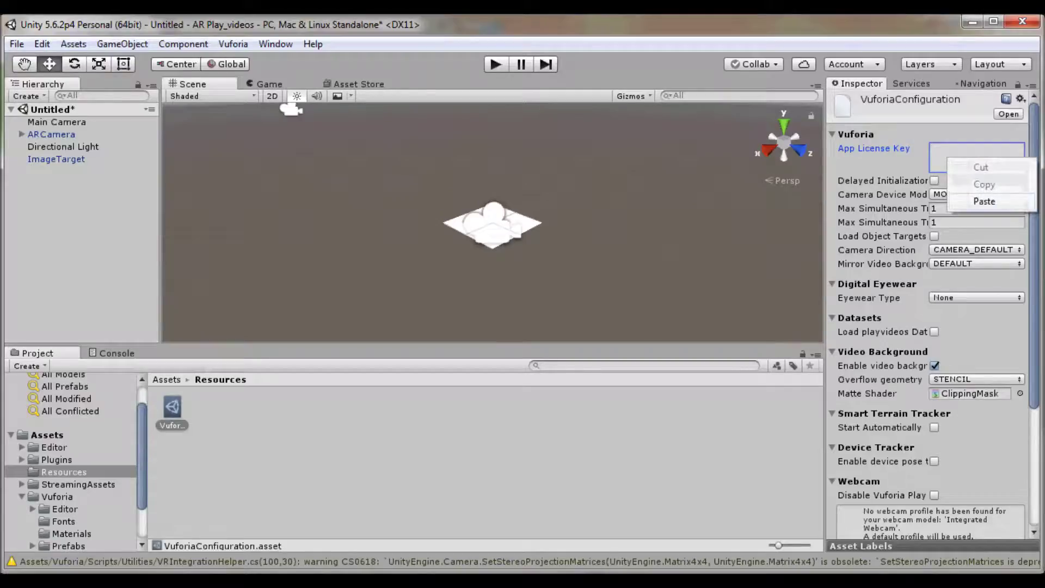
click(961, 204)
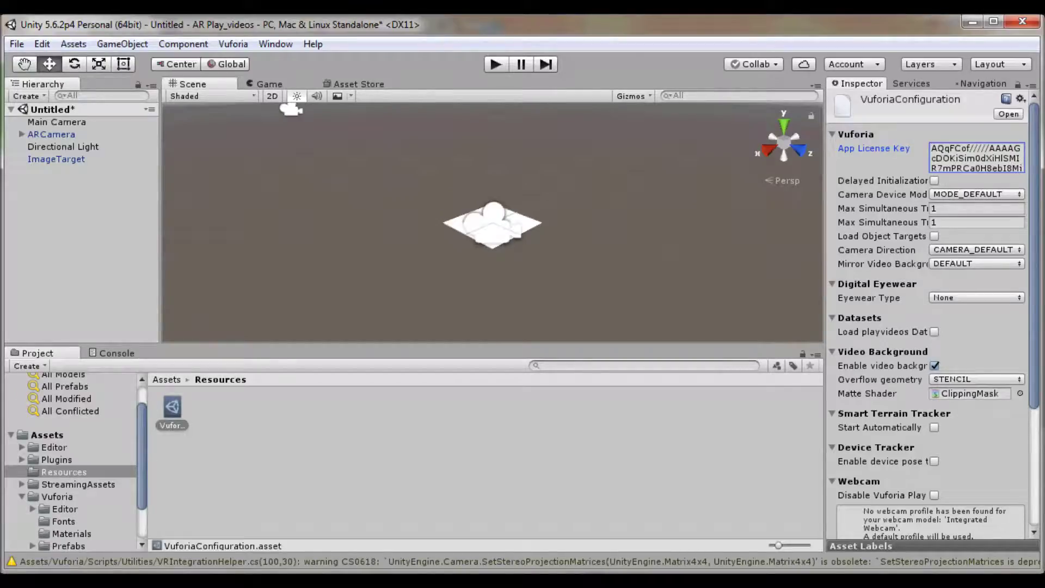
click(934, 331)
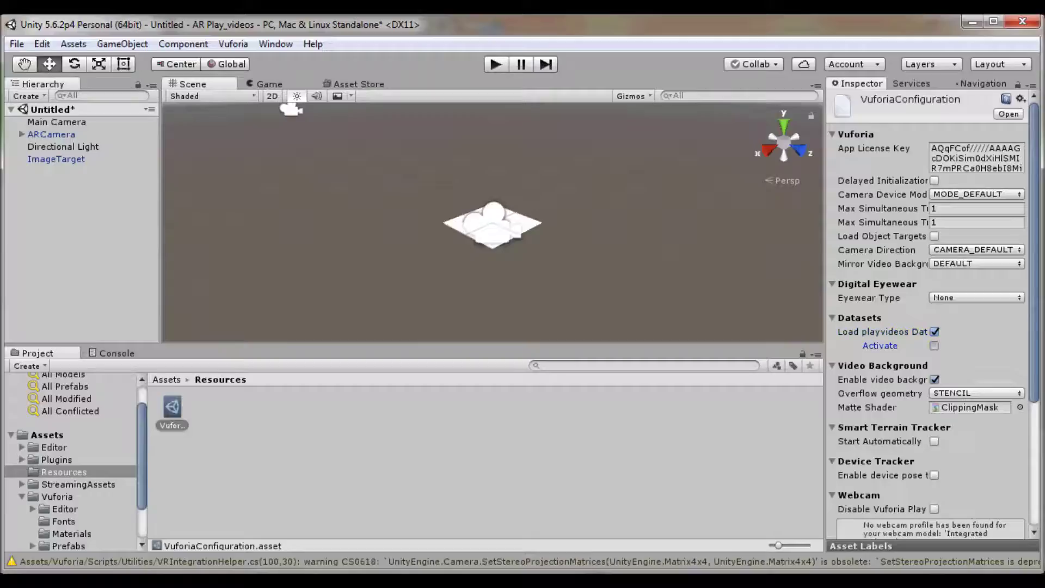
click(17, 44)
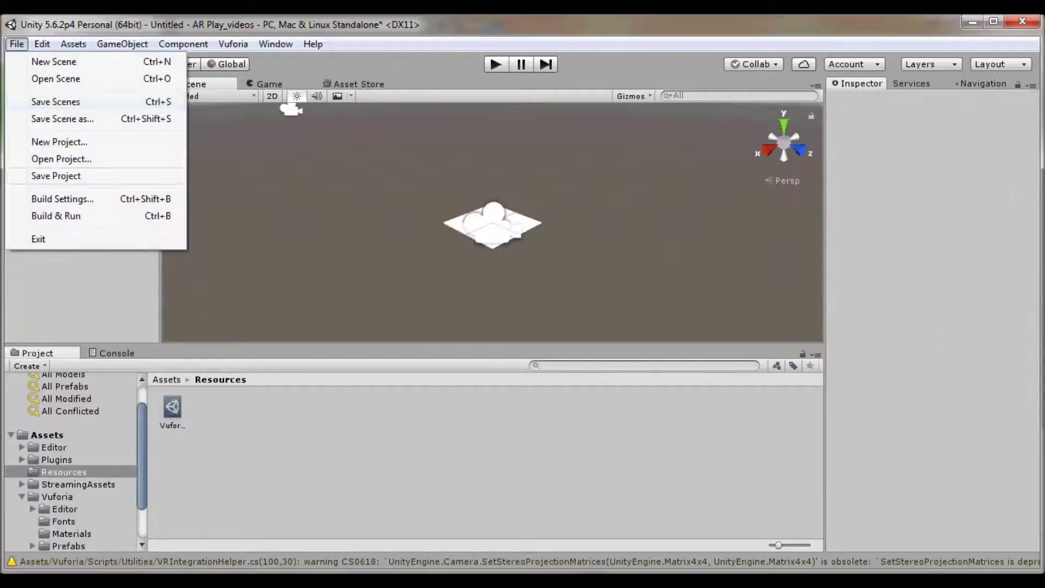
Step: Switch the build platform to Android in Build Settings and show the Player Settings
click(54, 198)
click(344, 384)
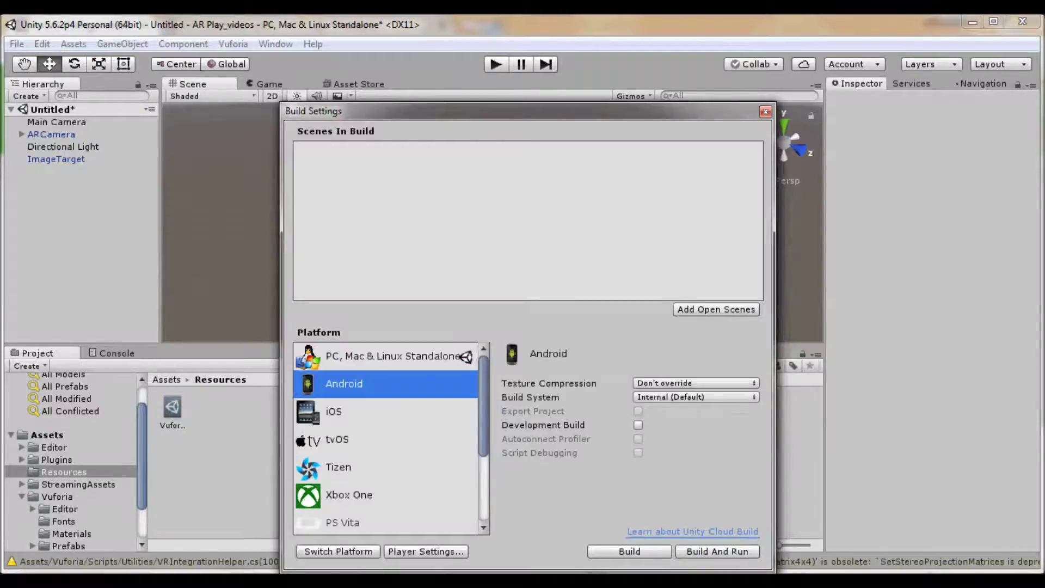
click(338, 552)
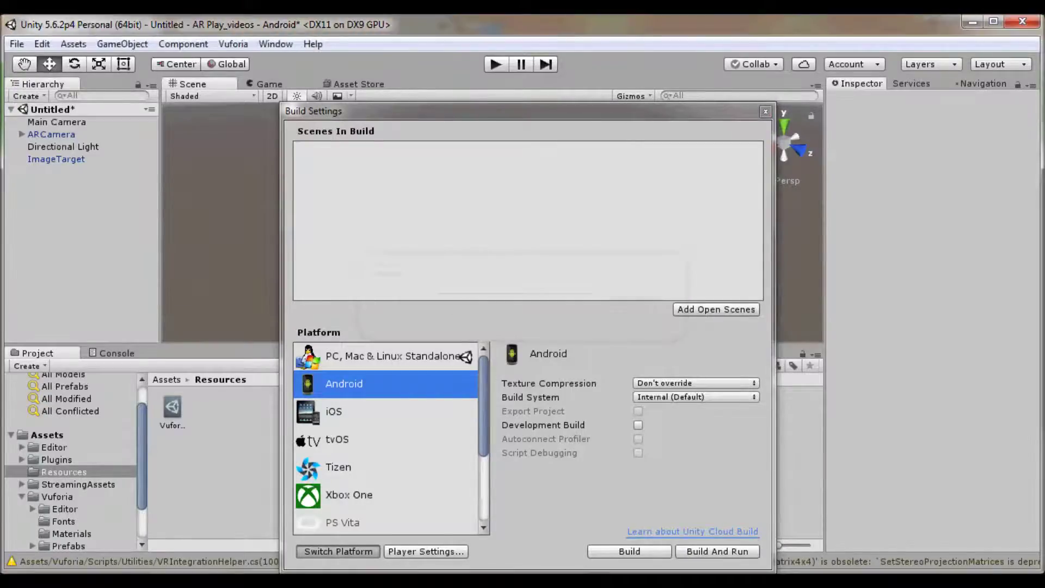
click(425, 551)
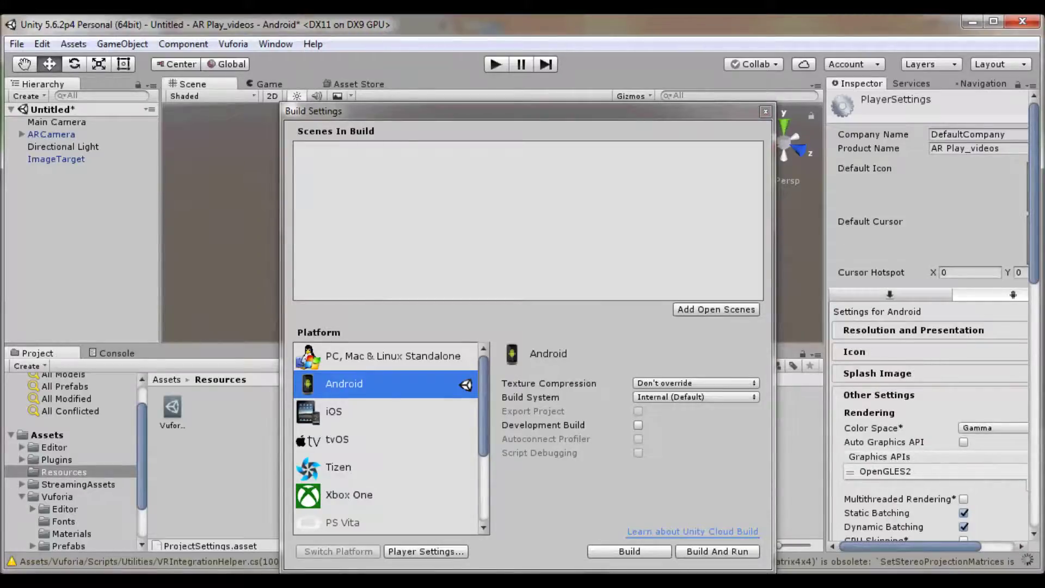
Step: Replace the Company part of the Package Name with android.playvid and close Build Settings
scroll(931, 327, down, 10)
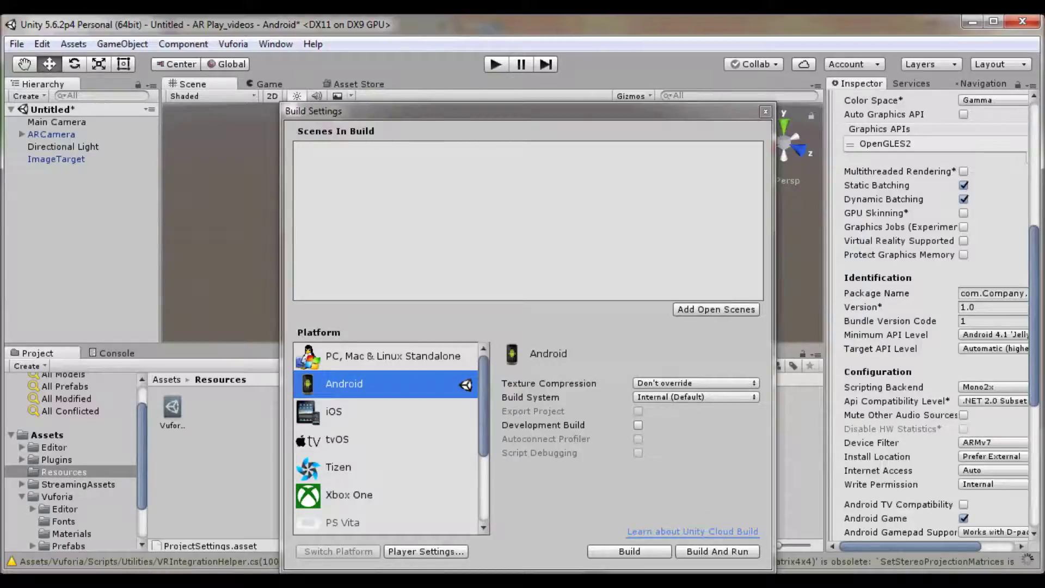
double_click(1003, 293)
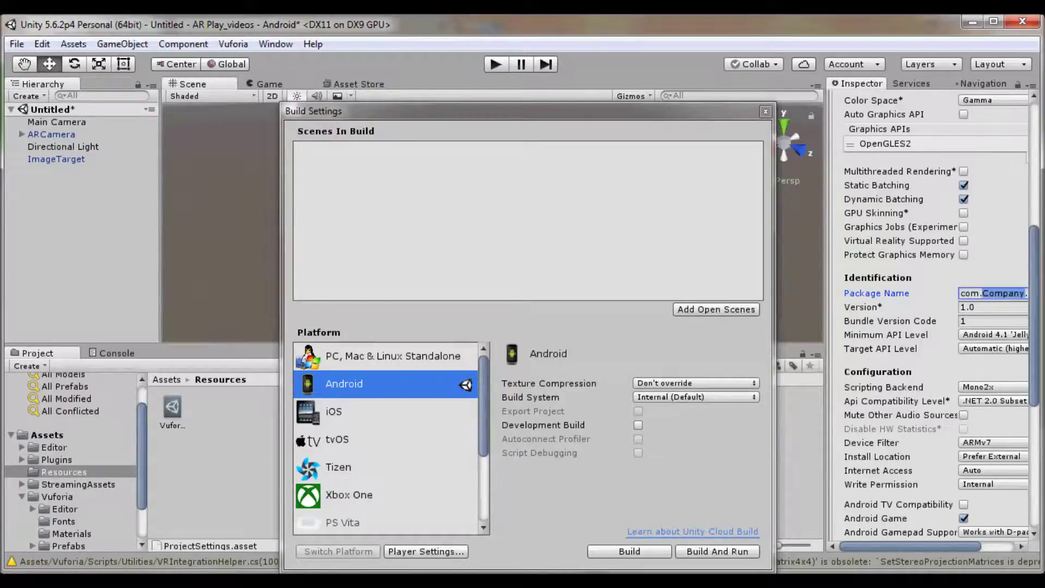
key(BackSpace)
key(BackSpace)
key(BackSpace)
key(BackSpace)
key(BackSpace)
key(BackSpace)
key(BackSpace)
key(BackSpace)
key(BackSpace)
key(BackSpace)
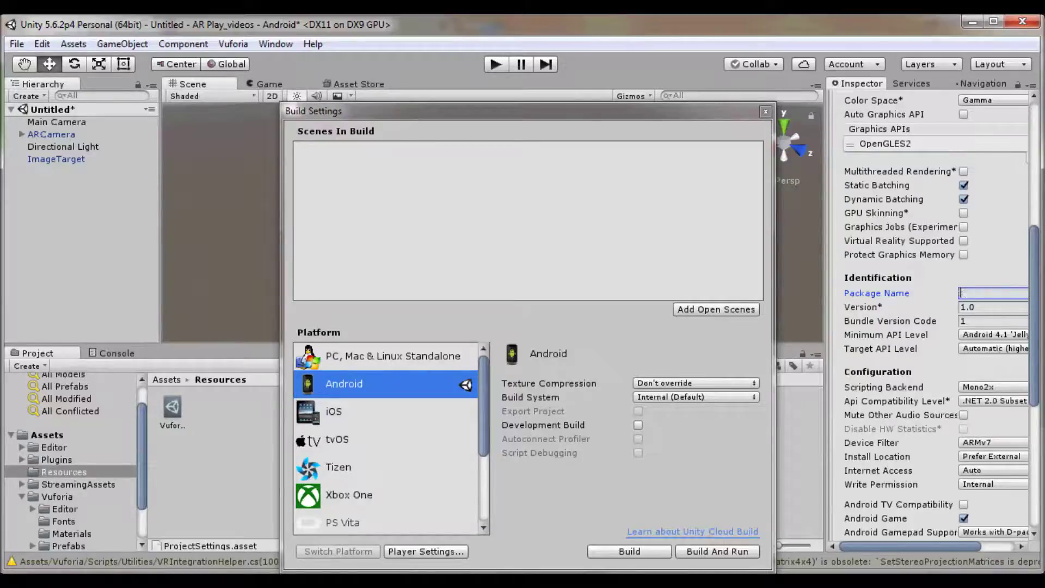
text(android.playvid)
click(993, 307)
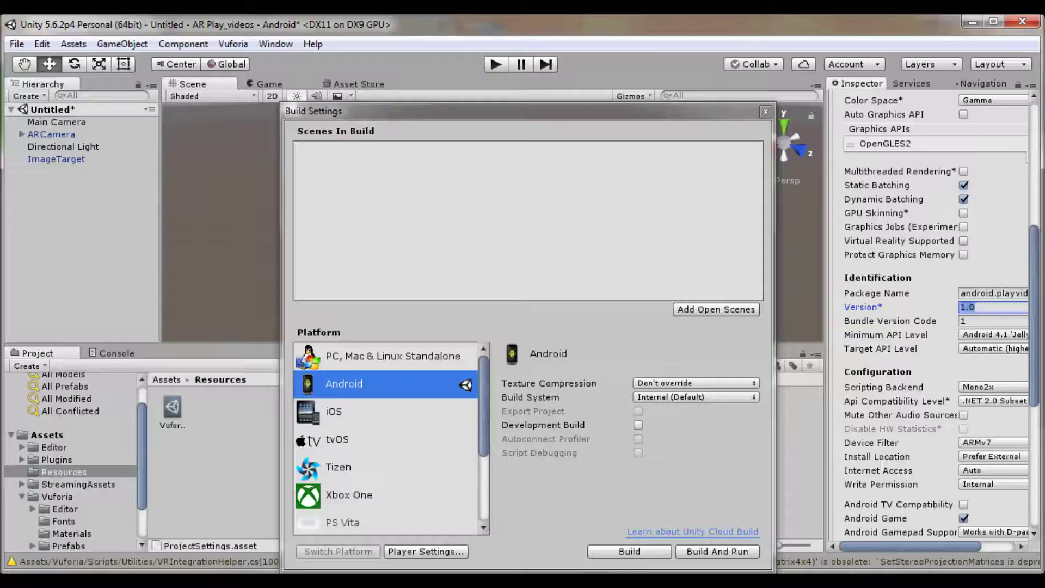
click(765, 111)
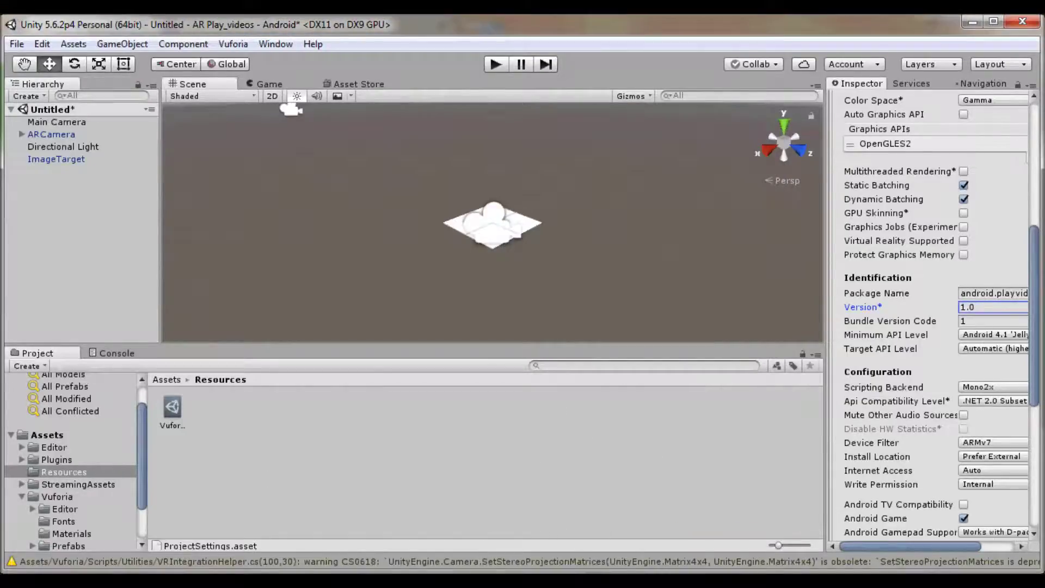
Step: Save the scene as videos.unity in the Assets folder
key(ctrl+s)
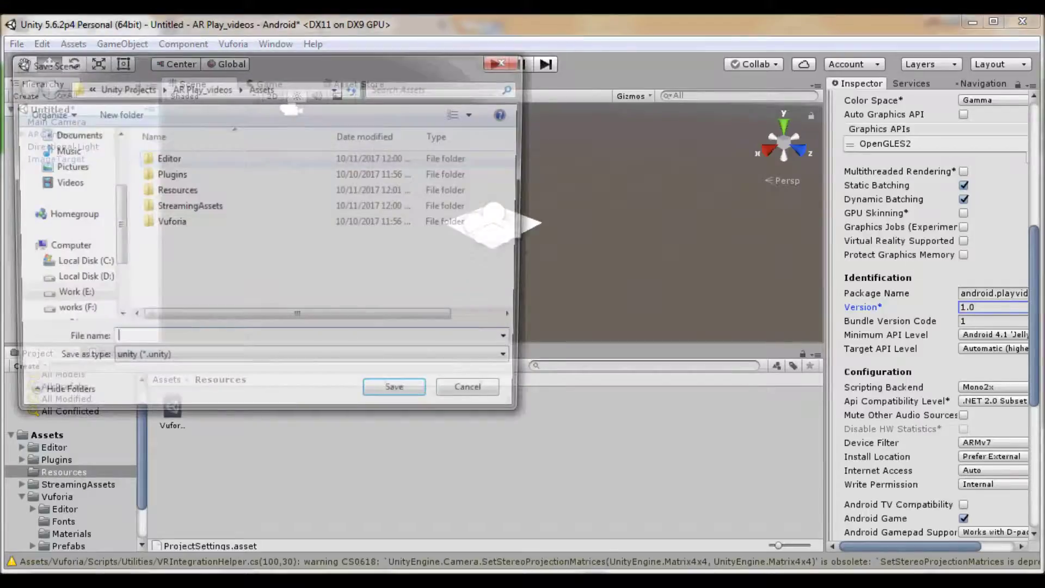
text(videos)
key(Return)
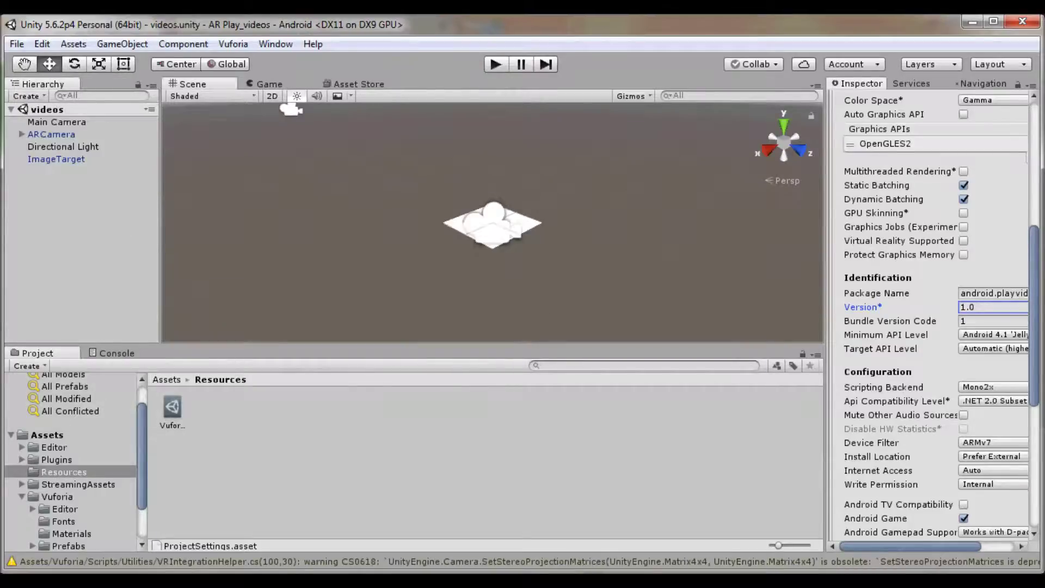
click(51, 134)
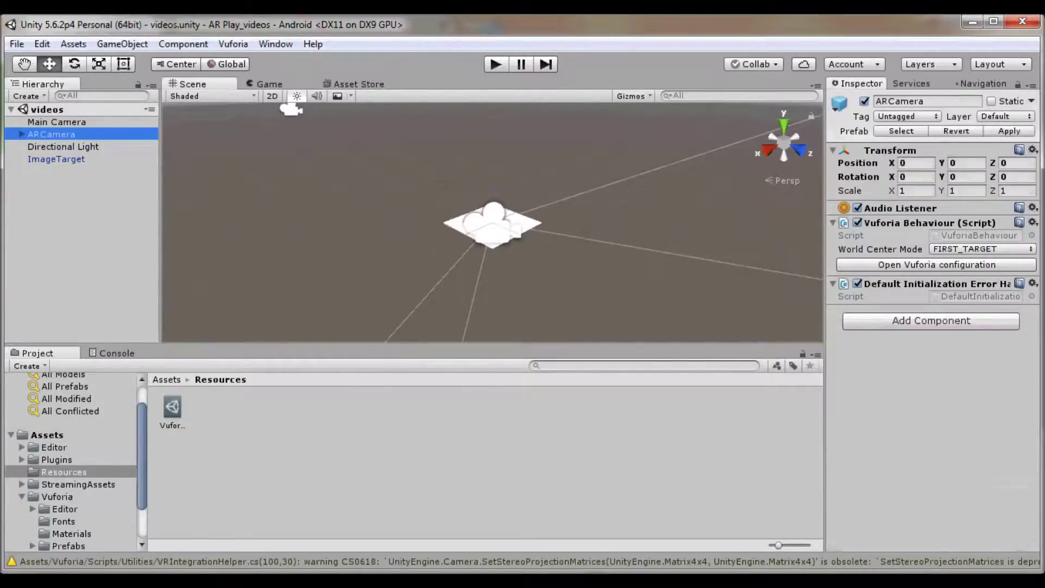
Step: Preview the video_scaled target image in Editor/Vuforia/ImageTargetTextures/playvideos
click(56, 159)
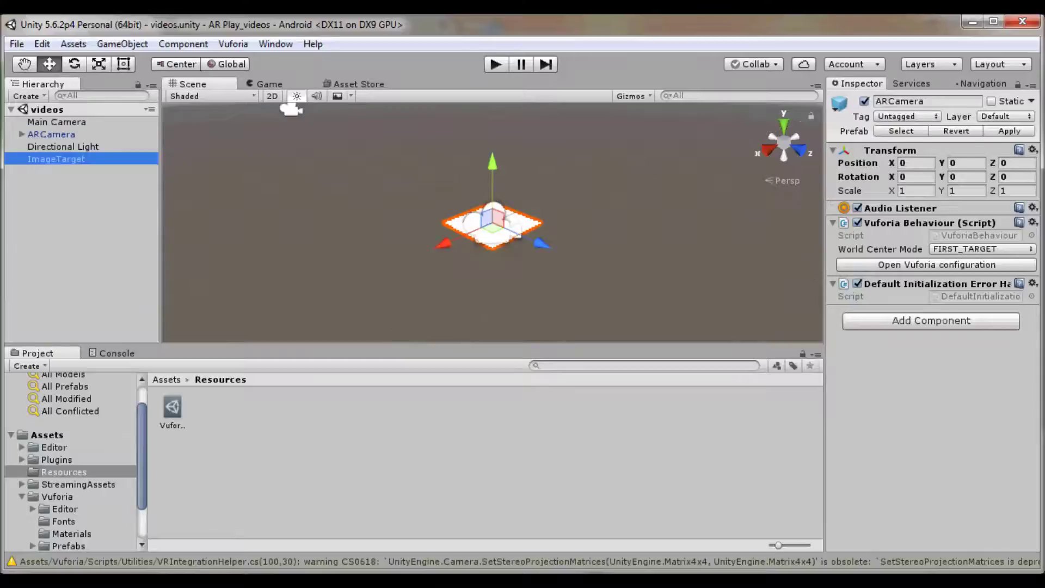
click(54, 447)
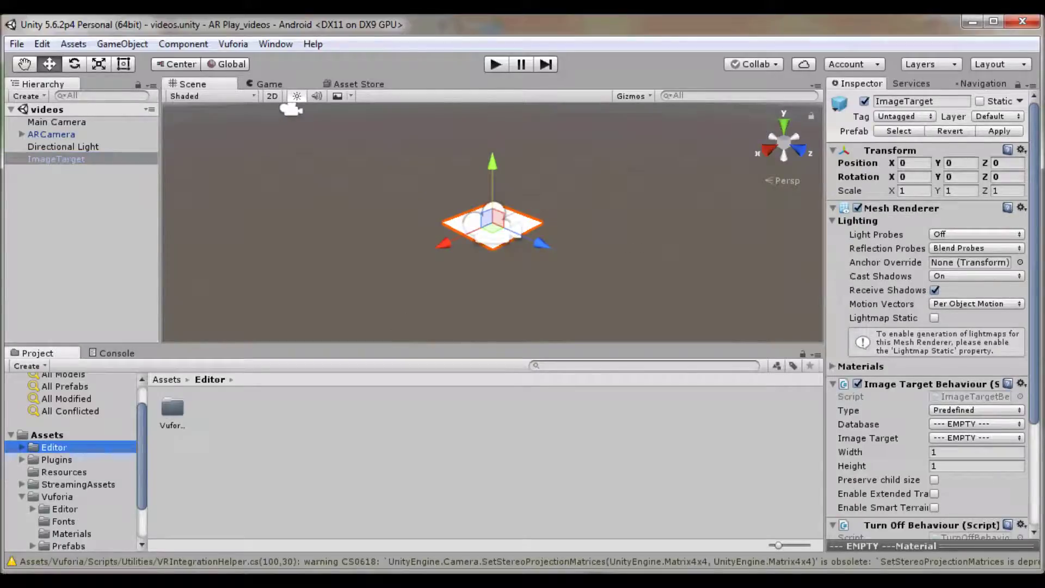
double_click(172, 407)
double_click(172, 407)
double_click(172, 407)
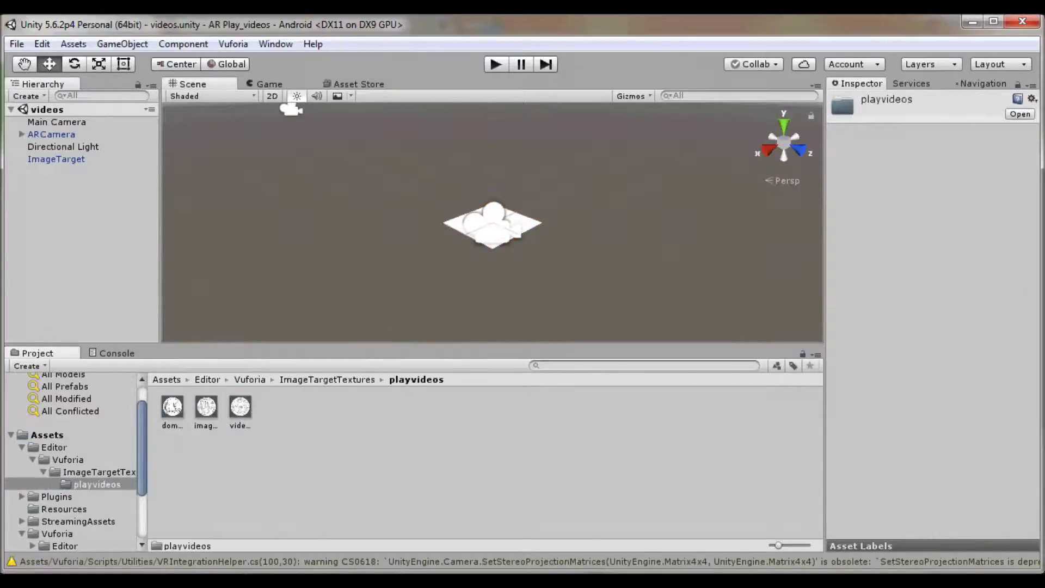
click(240, 407)
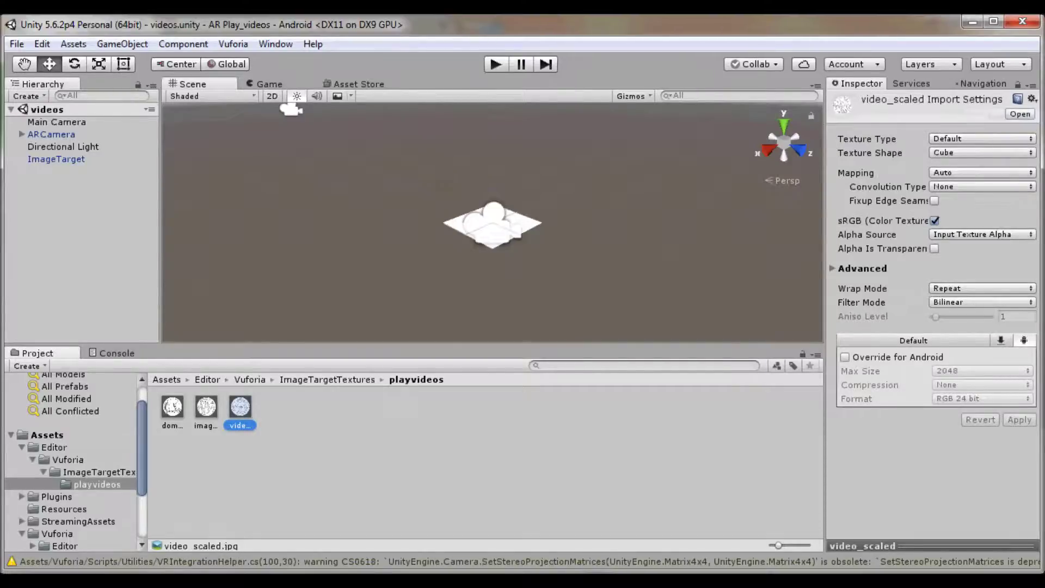
click(56, 158)
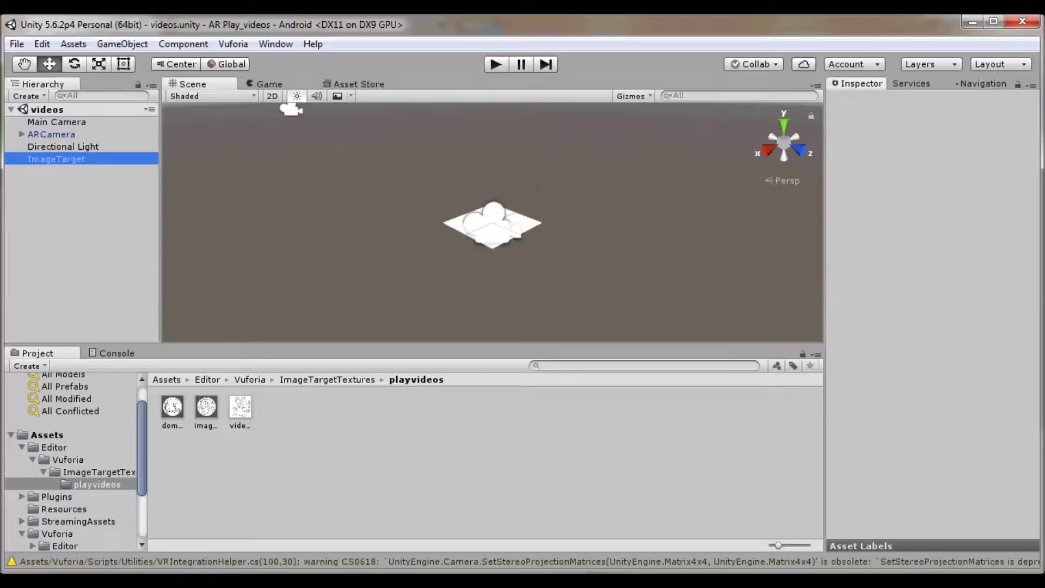
Step: Assign the playvideos database to ImageTarget so it uses the video target
click(976, 424)
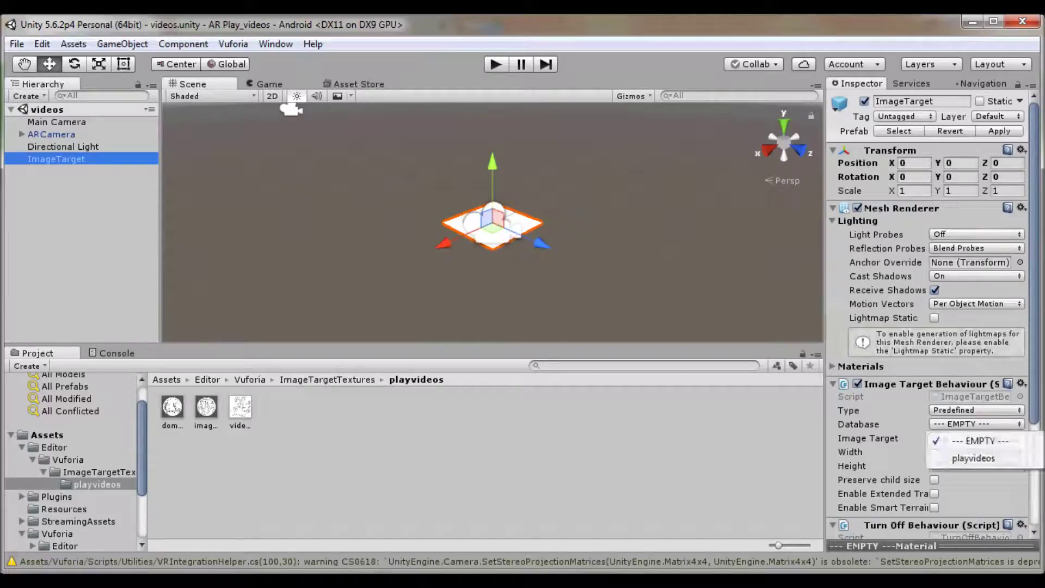
click(974, 454)
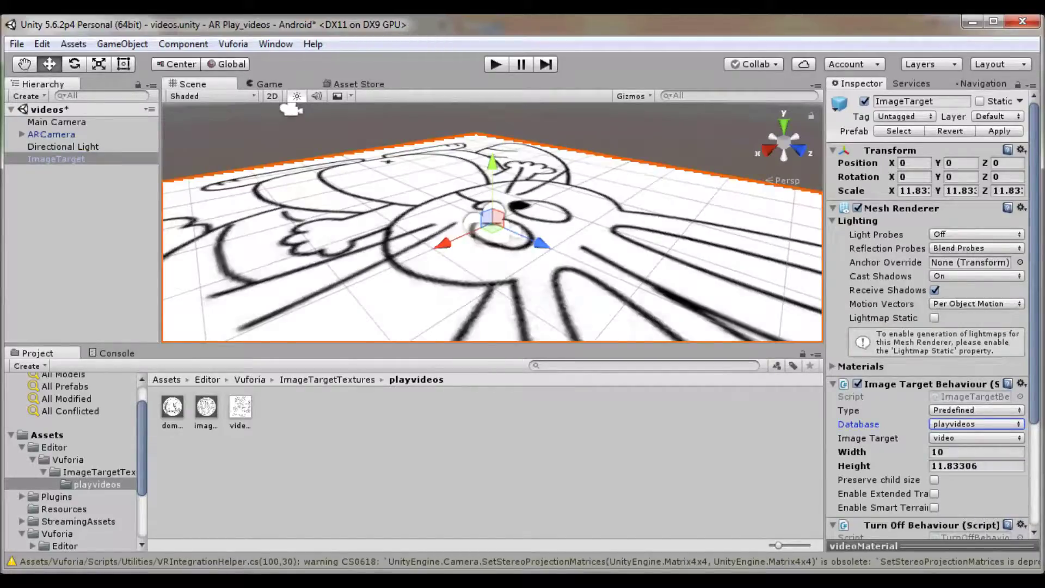
scroll(305, 117, down, 3)
scroll(337, 136, down, 3)
scroll(379, 158, down, 2)
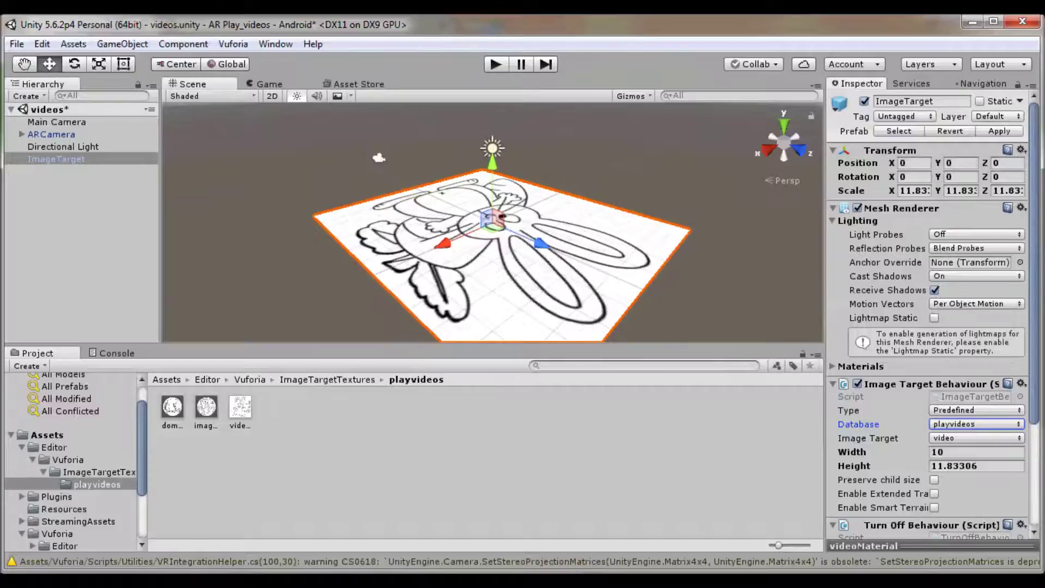
right_click(55, 158)
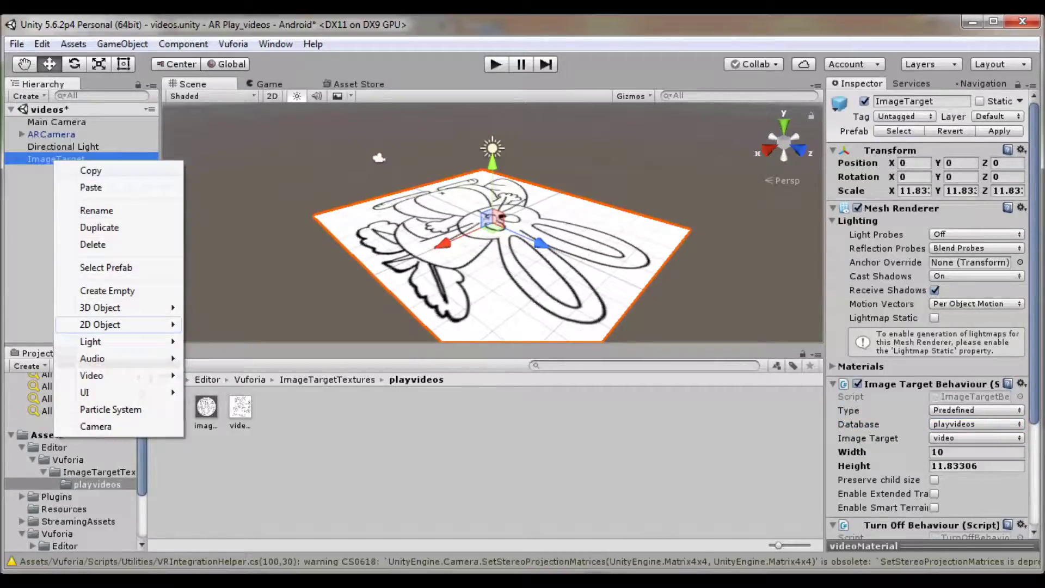
Step: Add a 3D Cube as a child of ImageTarget and frame it in view
mouse_move(109, 308)
click(218, 307)
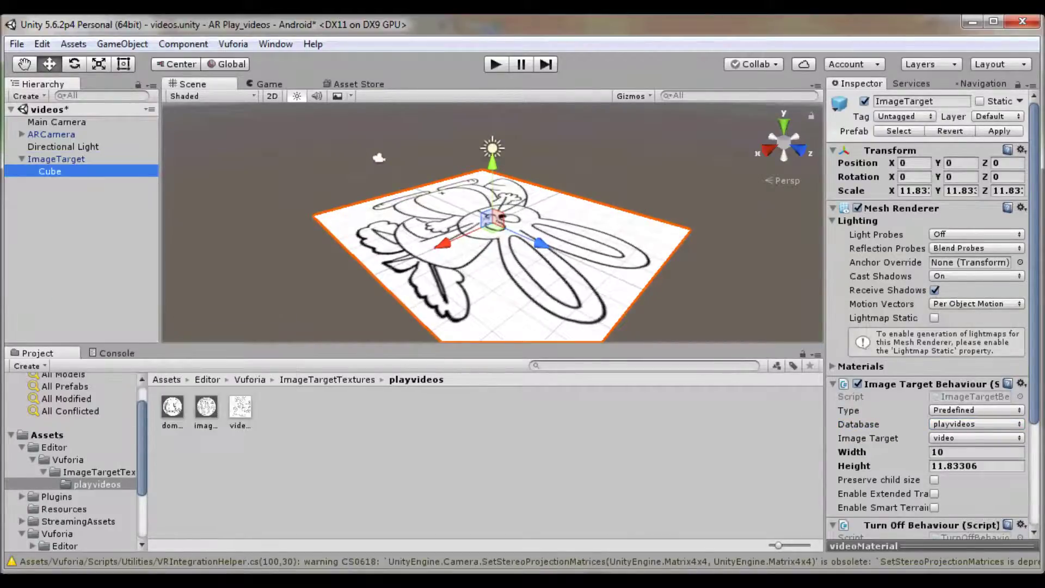
key(f)
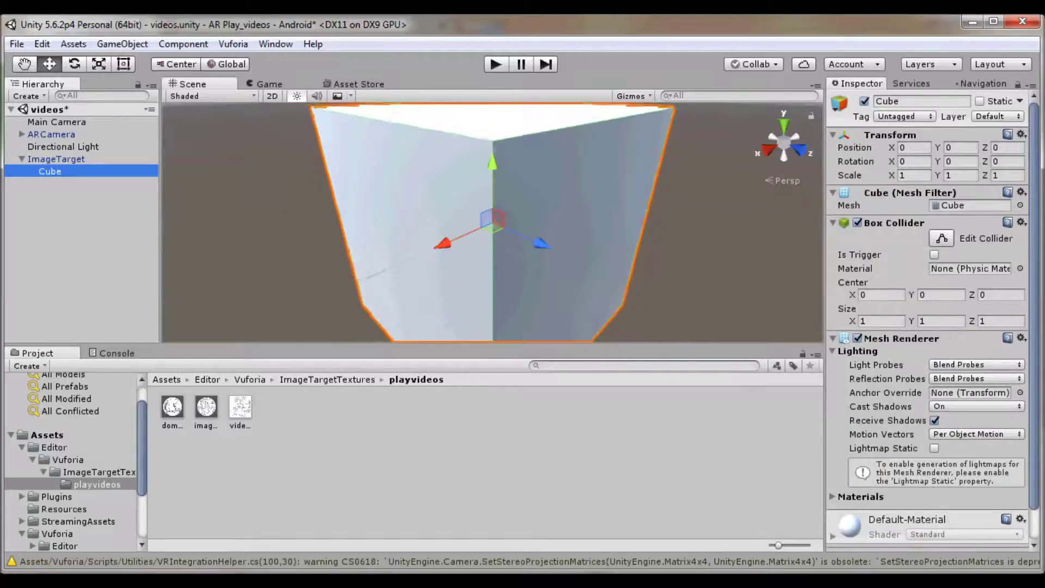
Step: Set the Cube's Transform Scale X to .01 to flatten it into a thin panel
click(915, 175)
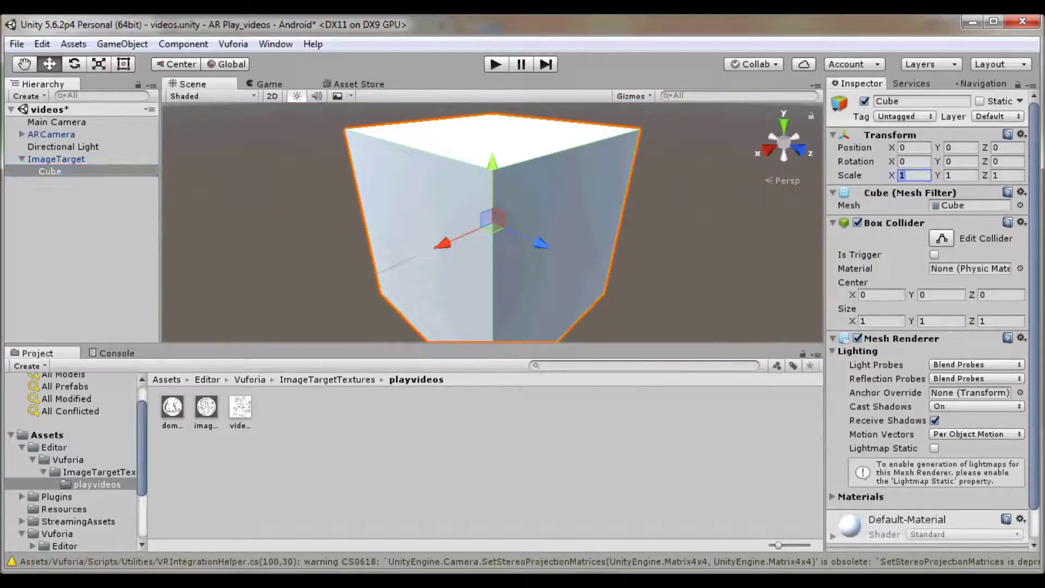
text(.)
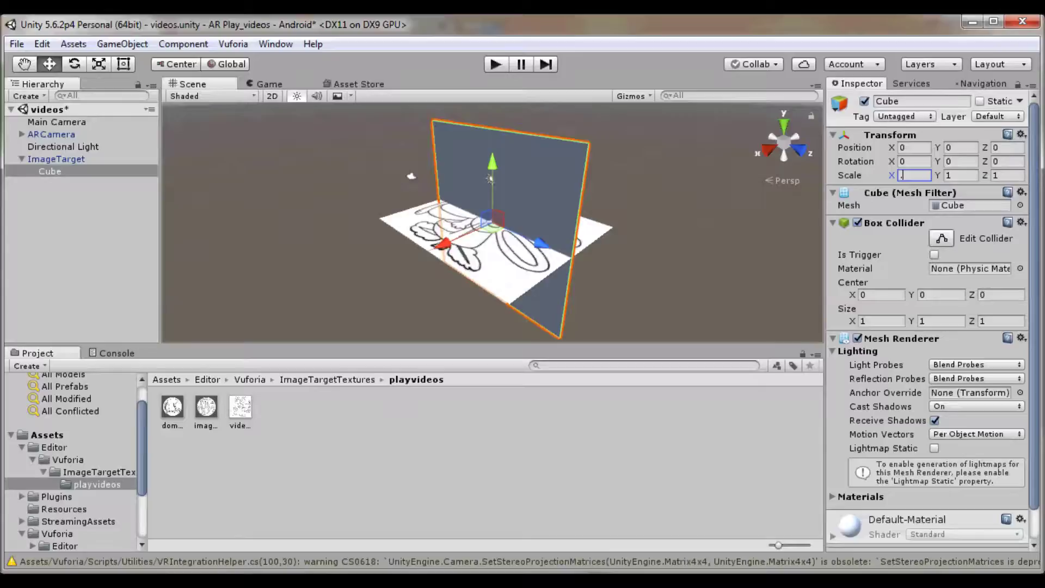
text(2)
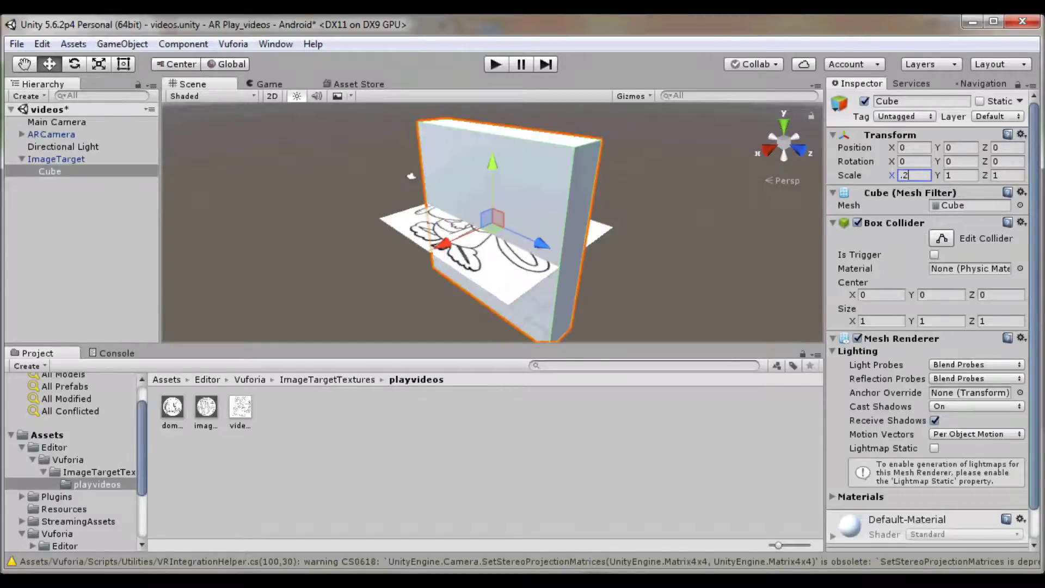
key(BackSpace)
text(1)
click(903, 175)
text(0)
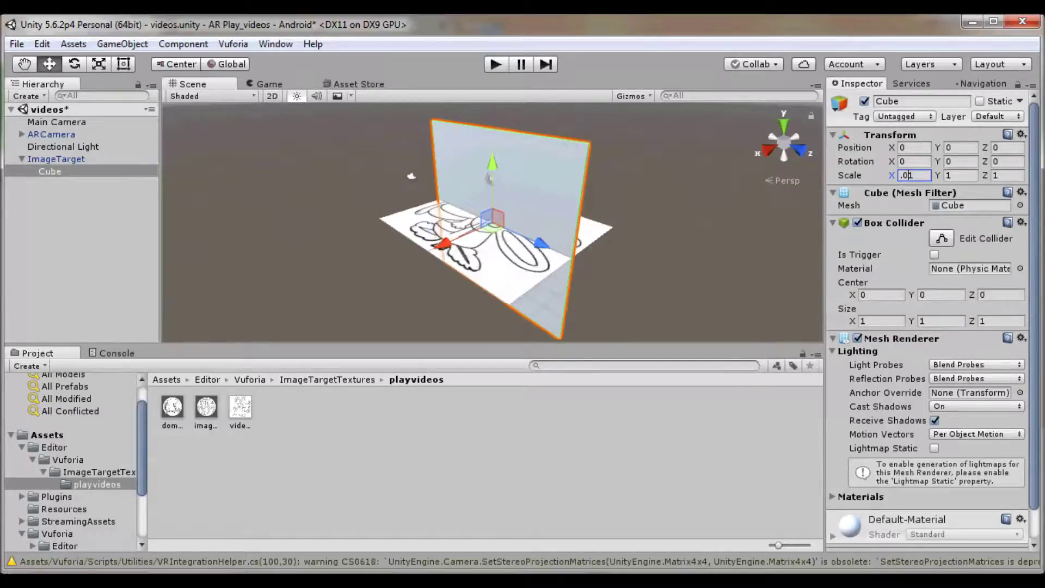
Step: Raise the thin Cube panel above the image target to about Position Y 0.526
drag(492, 163, 492, 82)
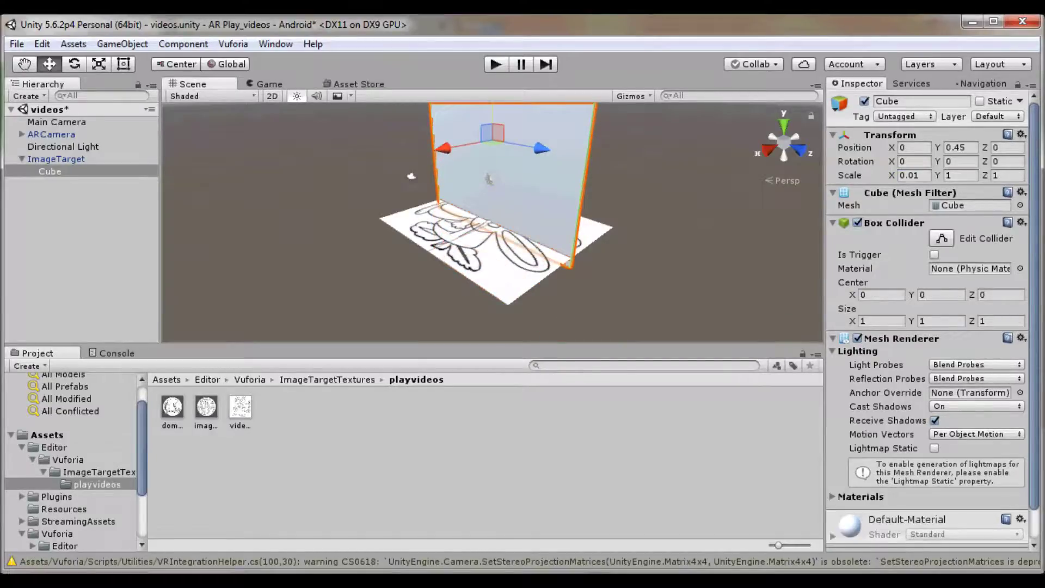
alt+drag(489, 178, 676, 225)
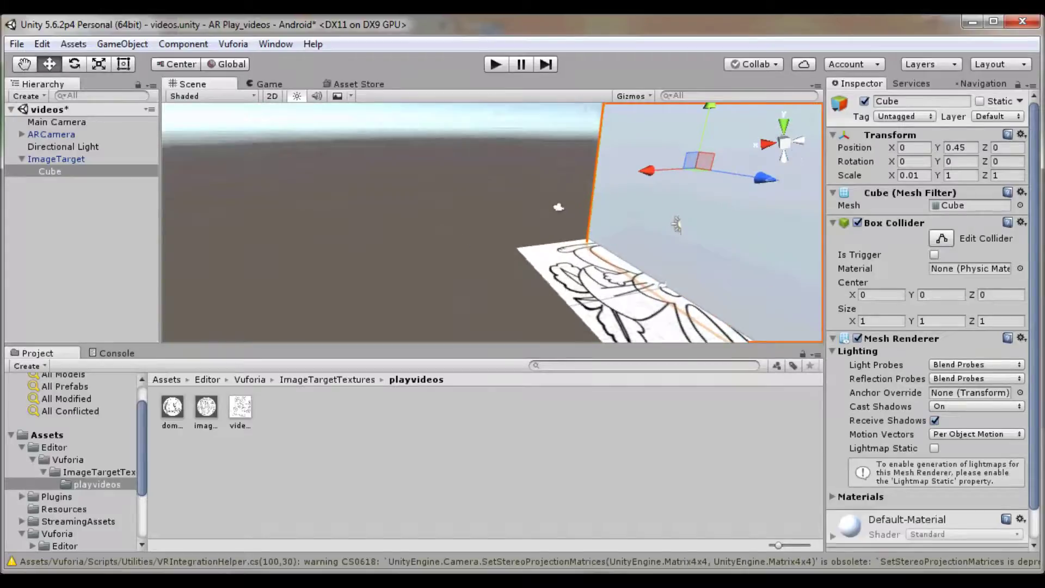
alt+drag(677, 224, 762, 180)
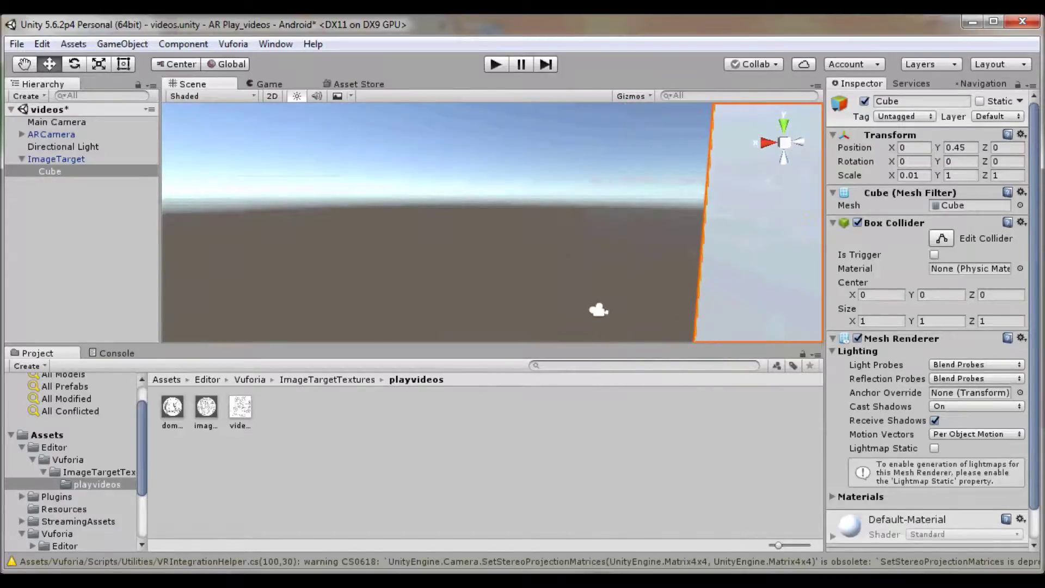
alt+drag(762, 180, 381, 190)
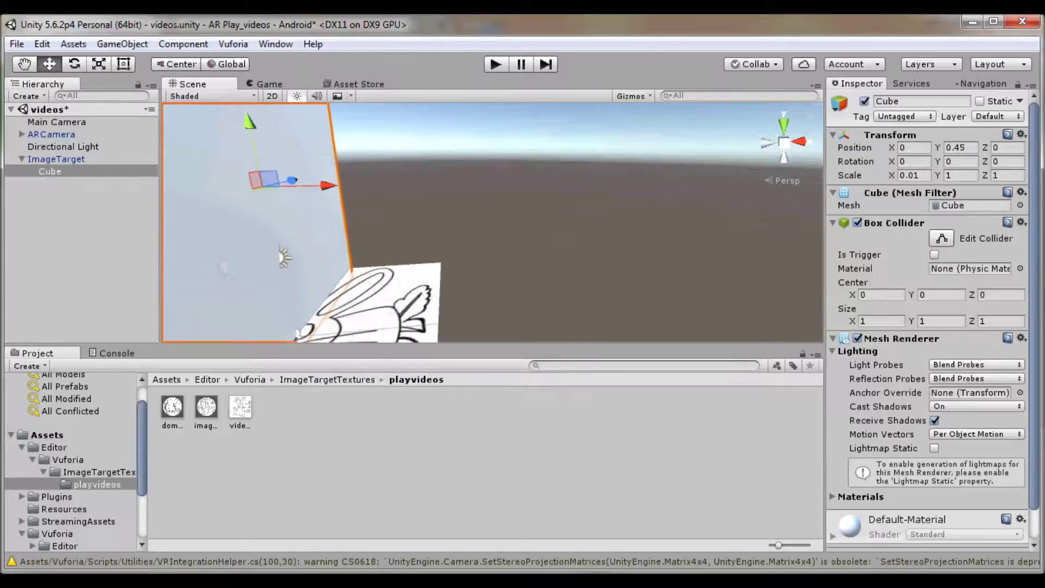
middle_drag(381, 191, 495, 190)
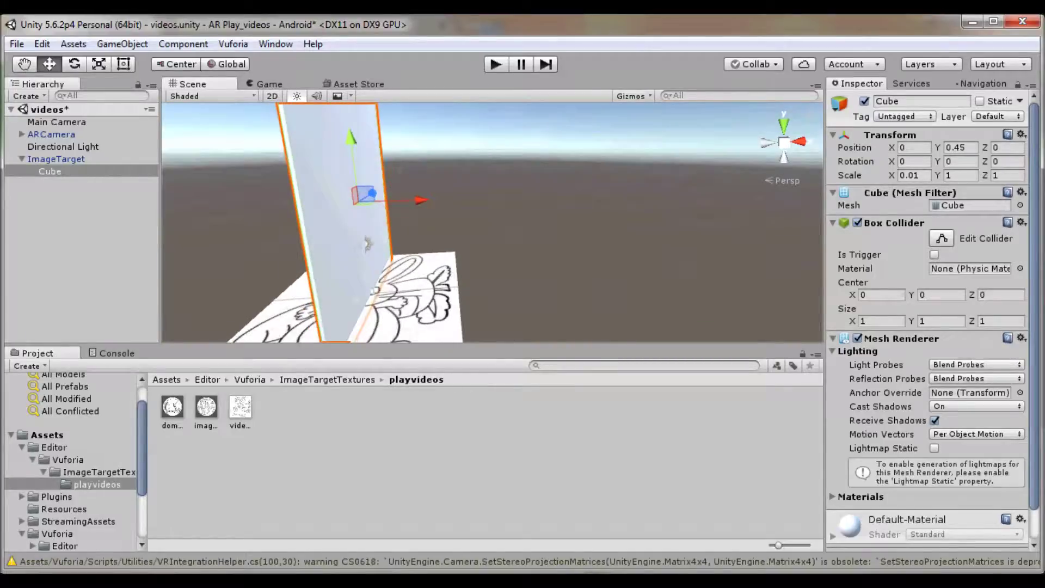
drag(351, 137, 349, 118)
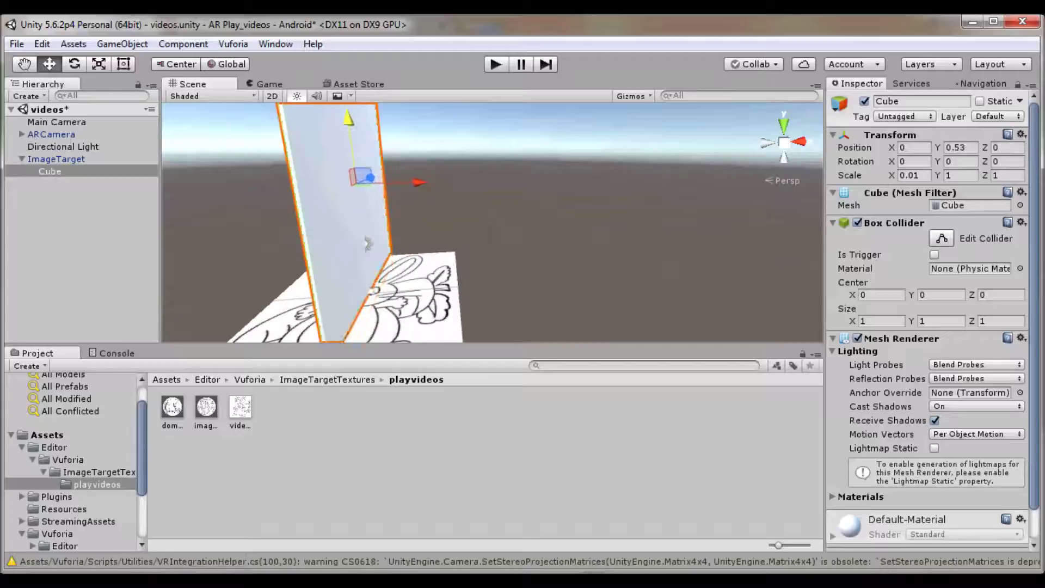
drag(368, 243, 367, 244)
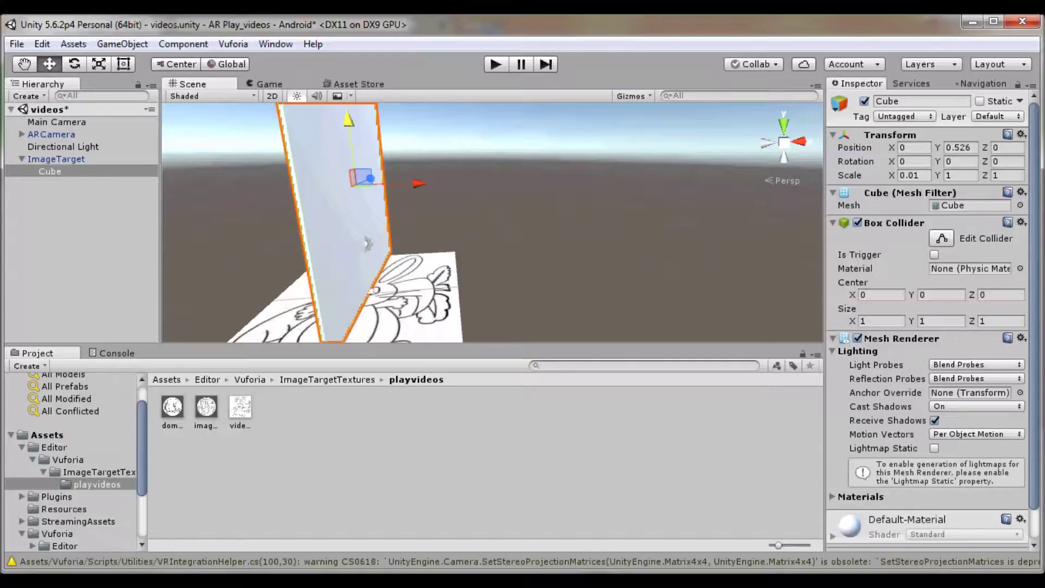
Step: Reset the Cube's Position X to 0
mouse_move(370, 178)
mouse_down()
mouse_move(303, 180)
mouse_move(395, 178)
mouse_up()
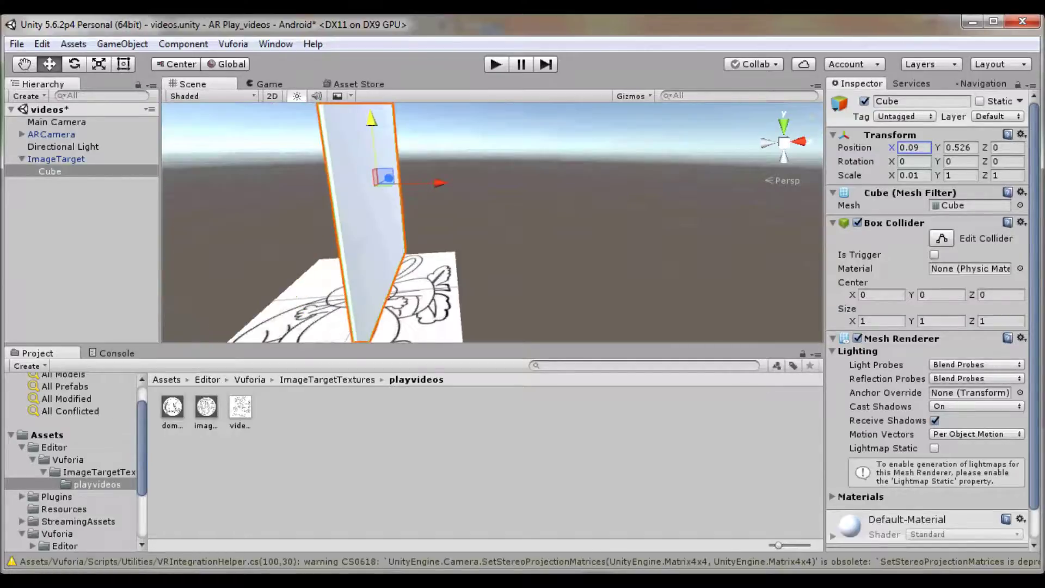
text(0)
key(Tab)
key(Tab)
key(Tab)
Step: Enter 90 for the Cube's Rotation Y and Z, and reset Rotation X to 0
key(Tab)
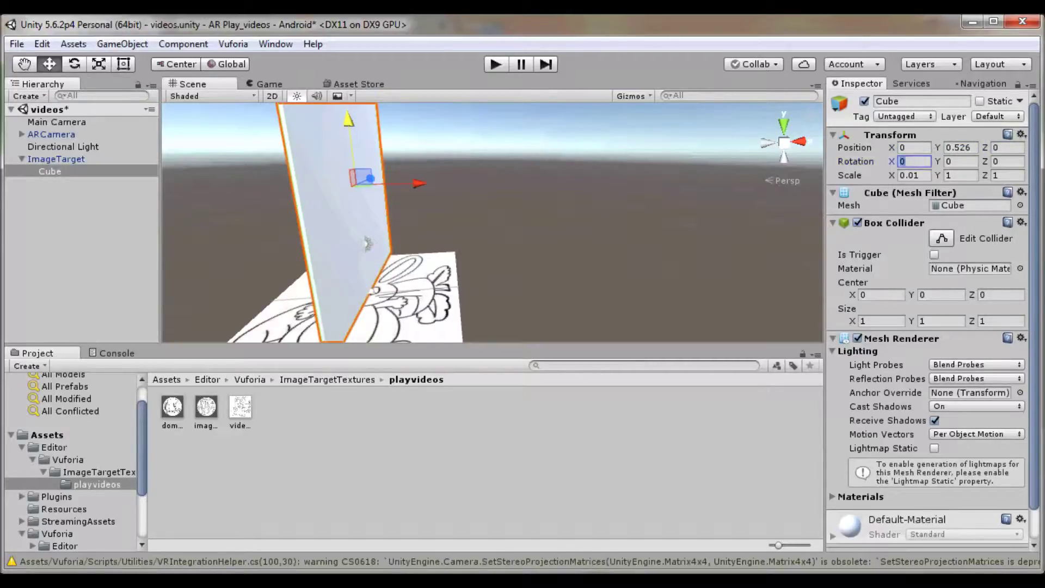
text(90)
key(Tab)
text(90)
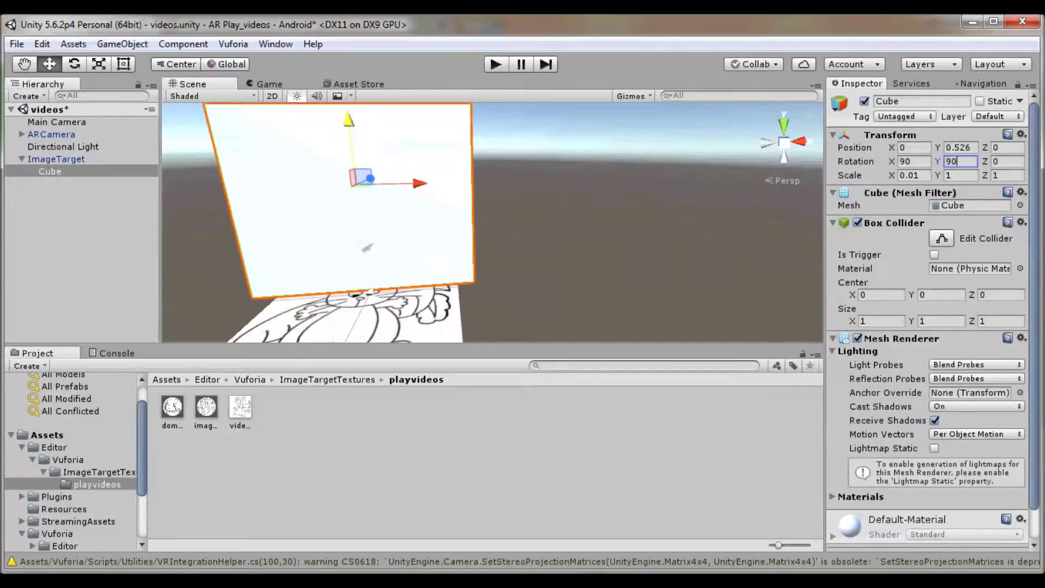
key(Tab)
text(90)
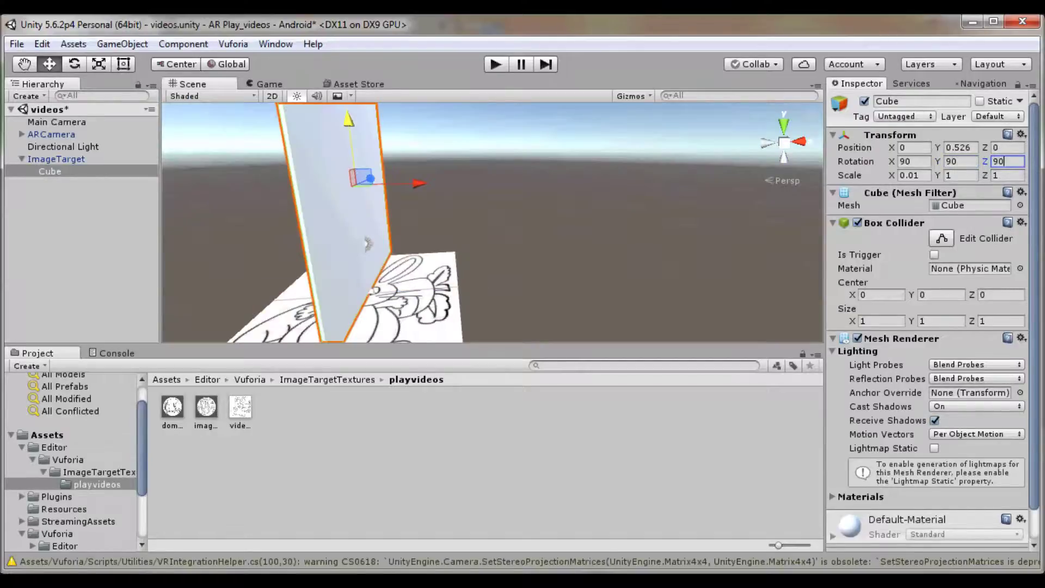
key(BackSpace)
key(BackSpace)
click(914, 161)
text(1)
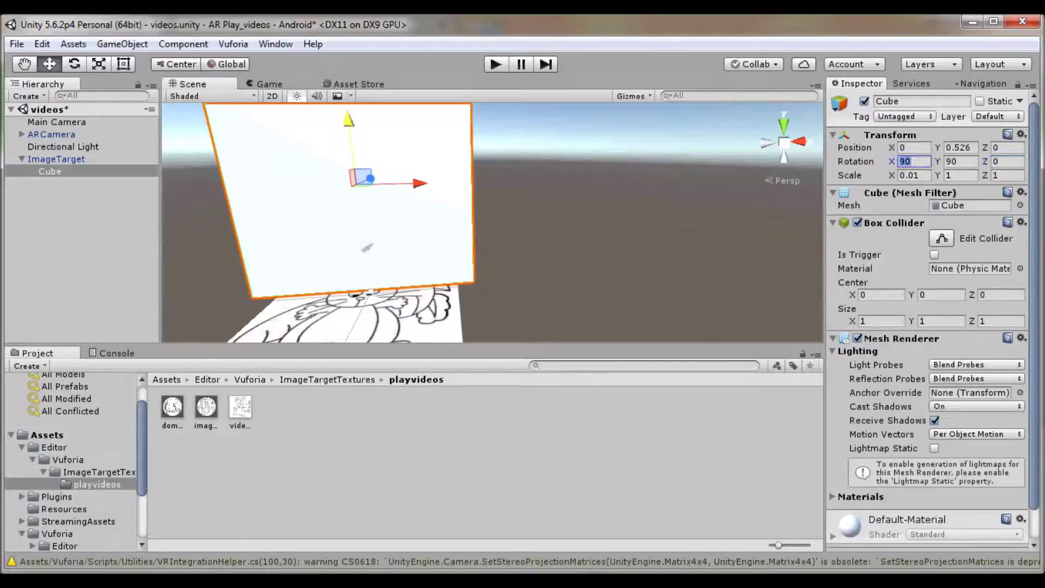
text(8)
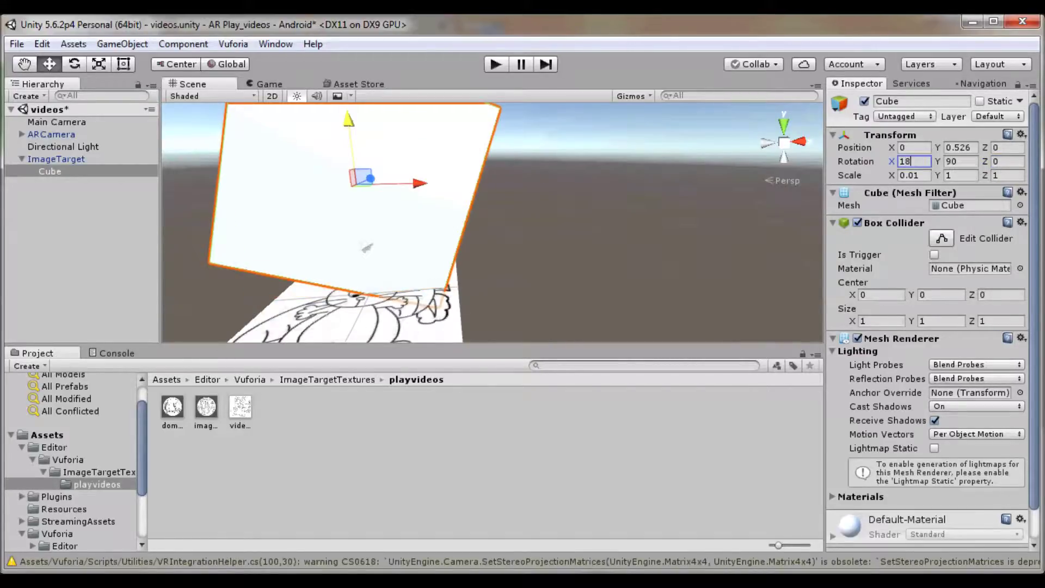
key(BackSpace)
key(BackSpace)
text(90)
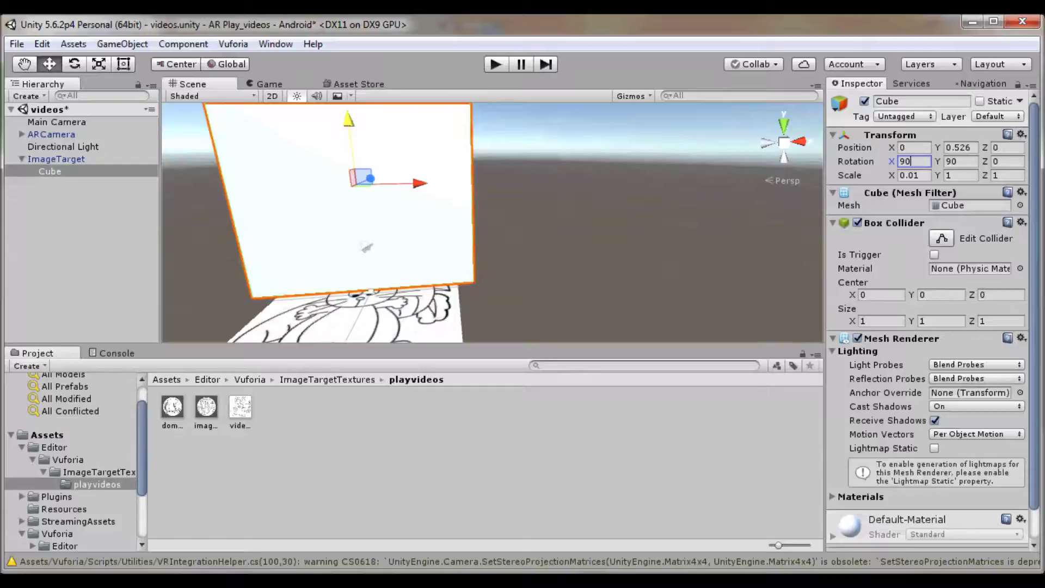
key(BackSpace)
key(BackSpace)
text(0)
Step: Fix accidental edits so Rotation Y and Z both read 90 again
key(Tab)
text(89.45)
key(BackSpace)
key(BackSpace)
key(BackSpace)
text(90)
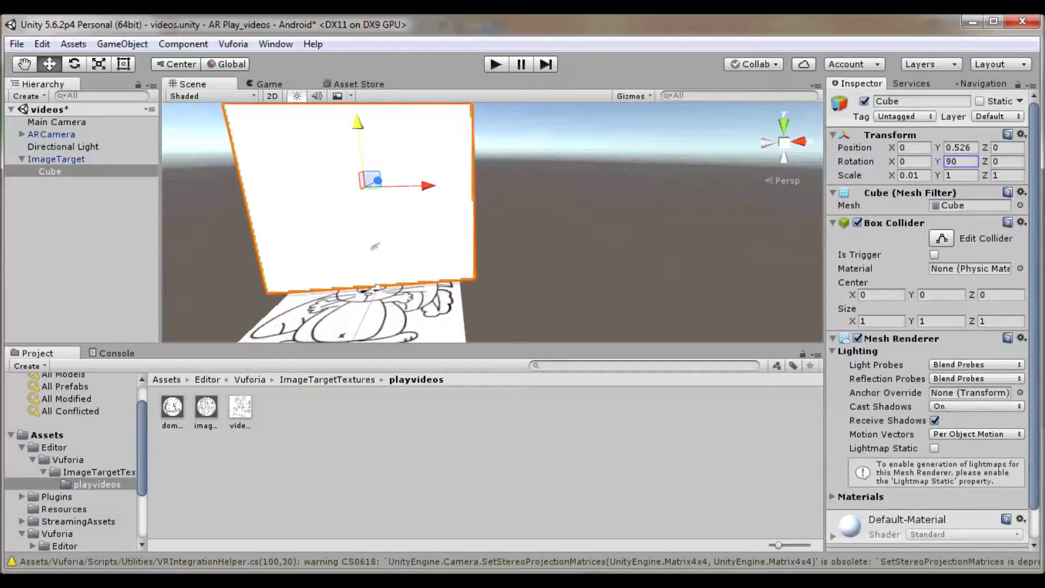
key(shift+Tab)
key(Tab)
key(Tab)
text(-4.9)
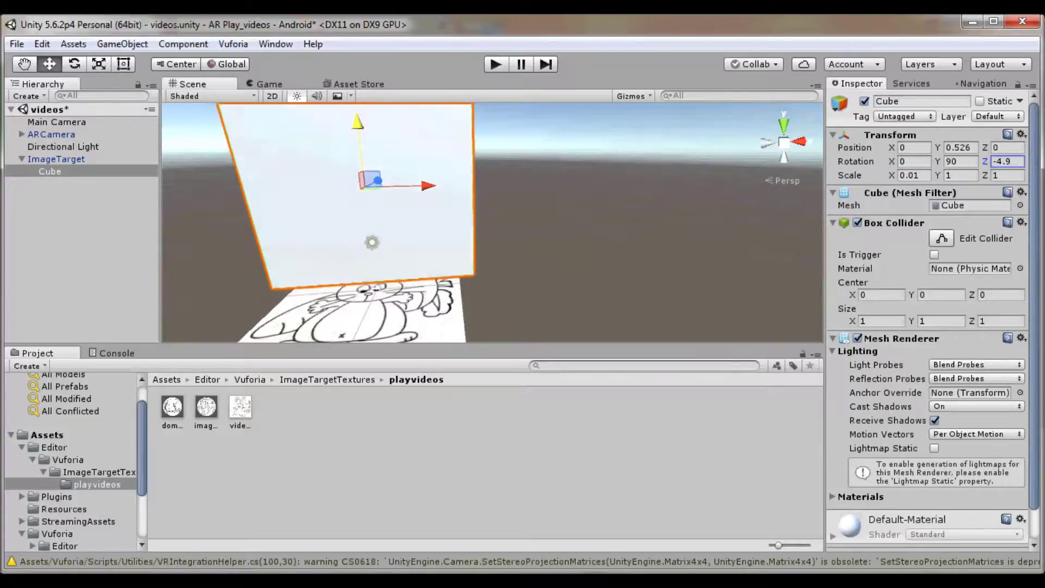
key(BackSpace)
key(BackSpace)
key(BackSpace)
text(-7.95)
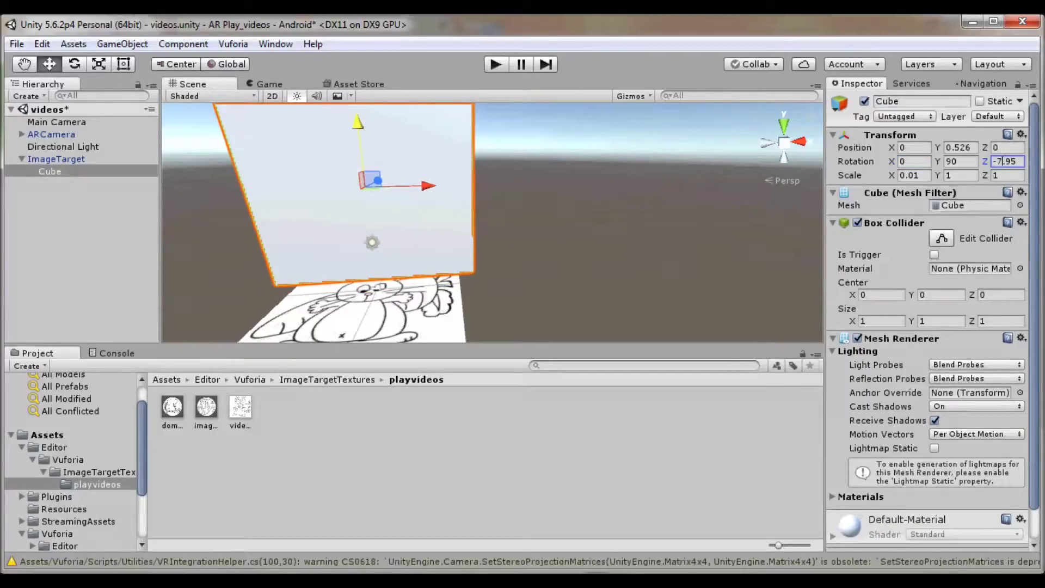
key(Return)
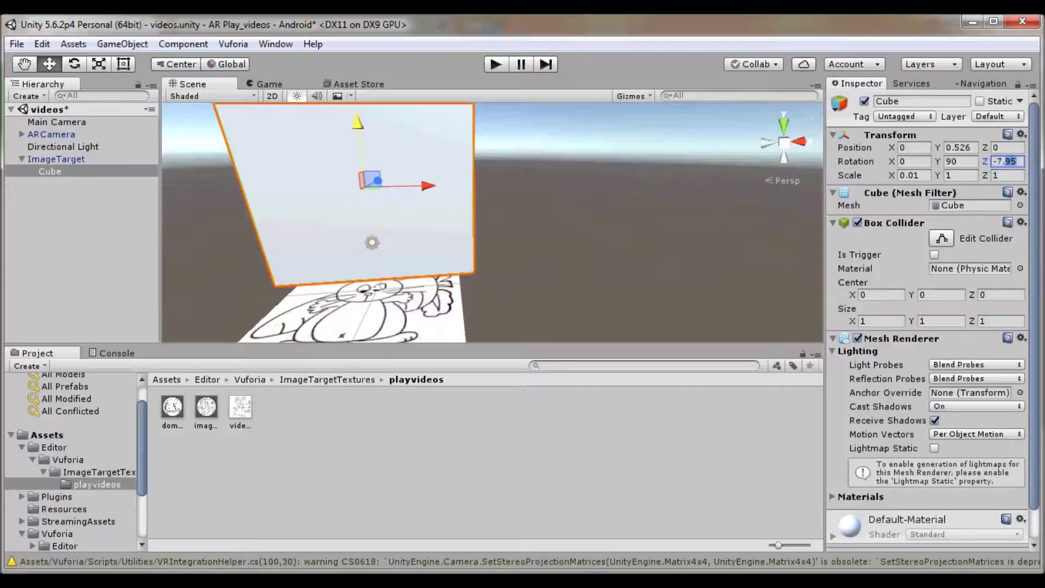
key(BackSpace)
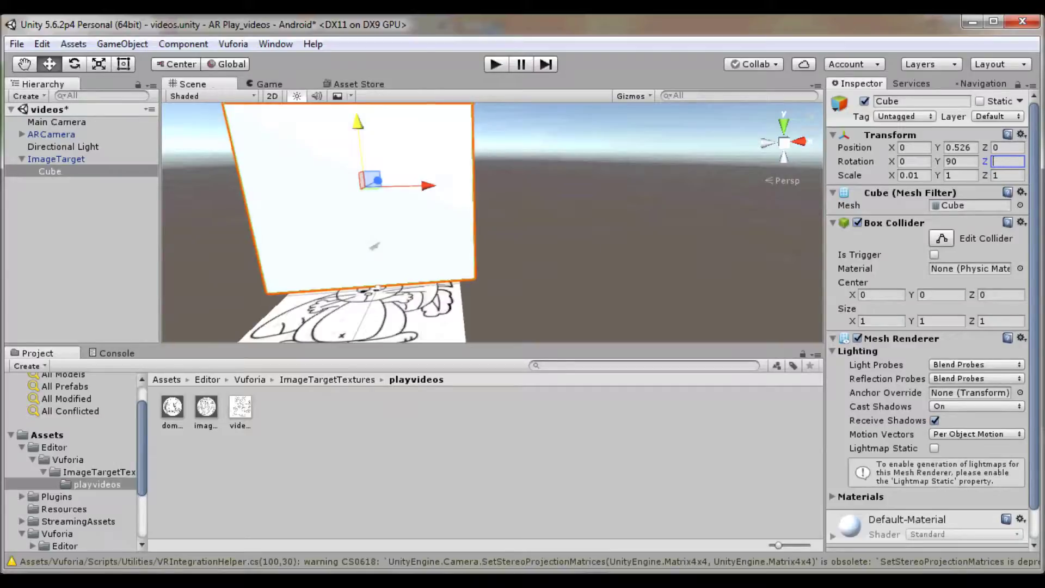
text(90)
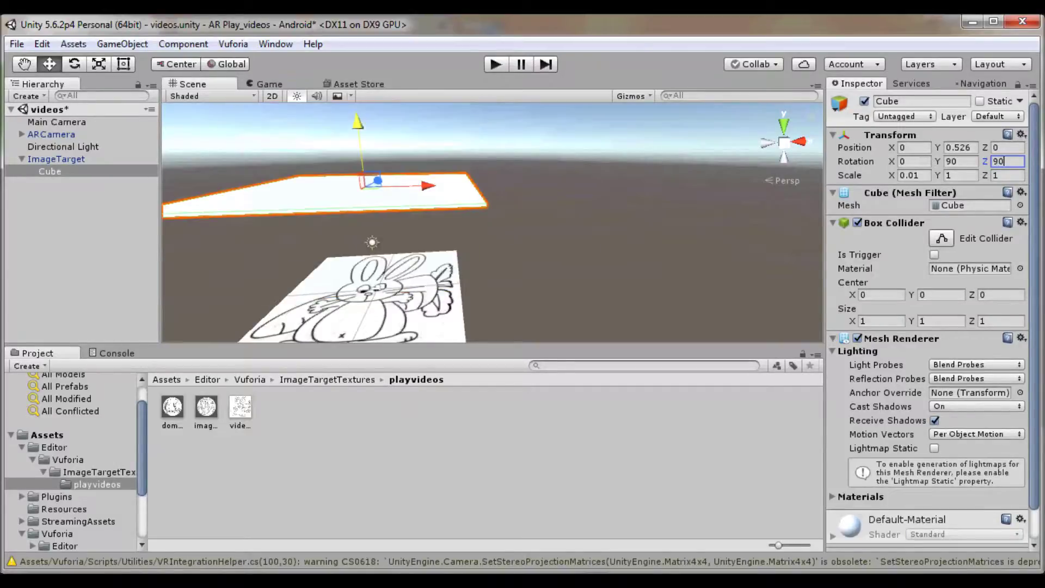
middle_drag(377, 180, 534, 204)
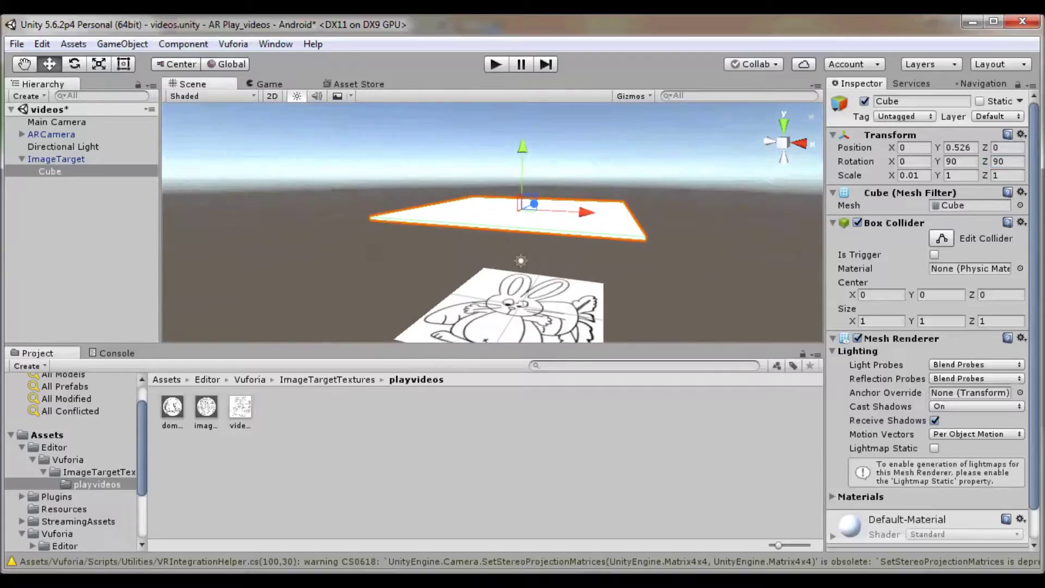
Step: Drag the flat Cube down to Position Y 0.01, checking the bunny target from above
drag(522, 179, 550, 305)
mouse_move(549, 305)
right_down()
mouse_move(550, 251)
mouse_move(550, 327)
right_up()
right_drag(550, 272, 550, 326)
drag(528, 139, 527, 150)
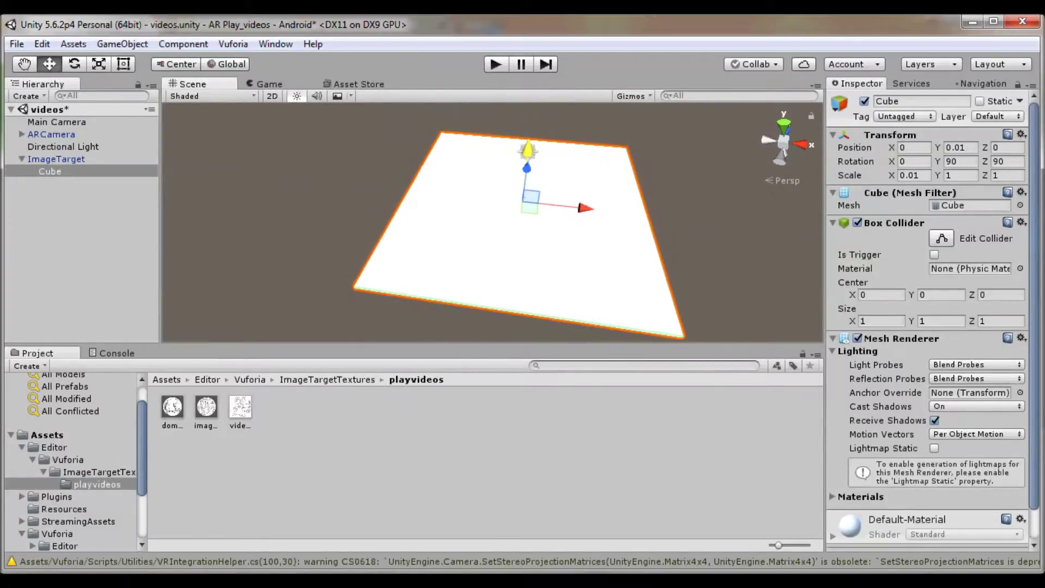
right_drag(526, 151, 527, 136)
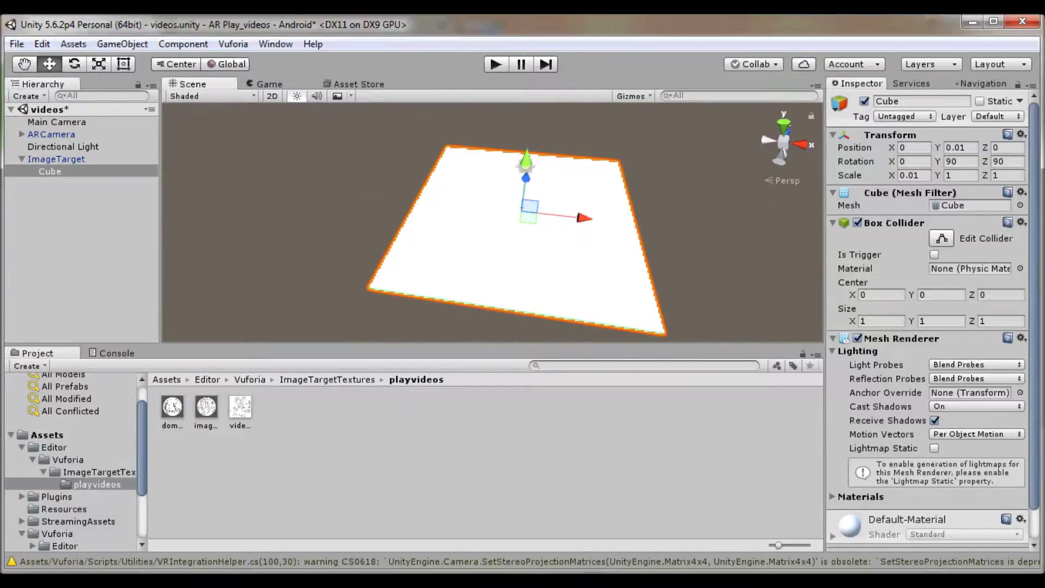
click(22, 447)
Step: Create a new folder named Video inside Assets
right_click(38, 435)
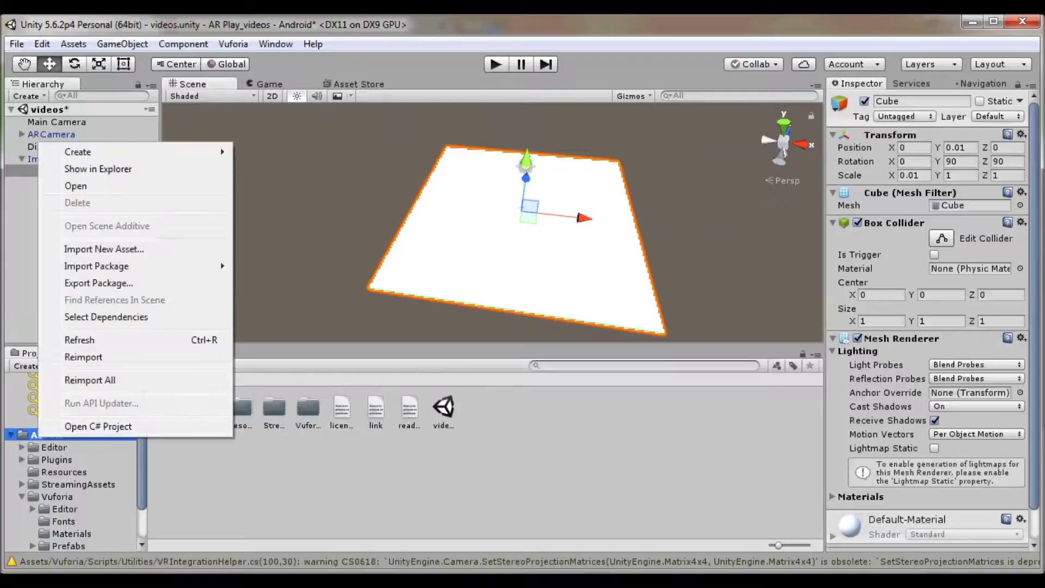
mouse_move(78, 151)
click(269, 151)
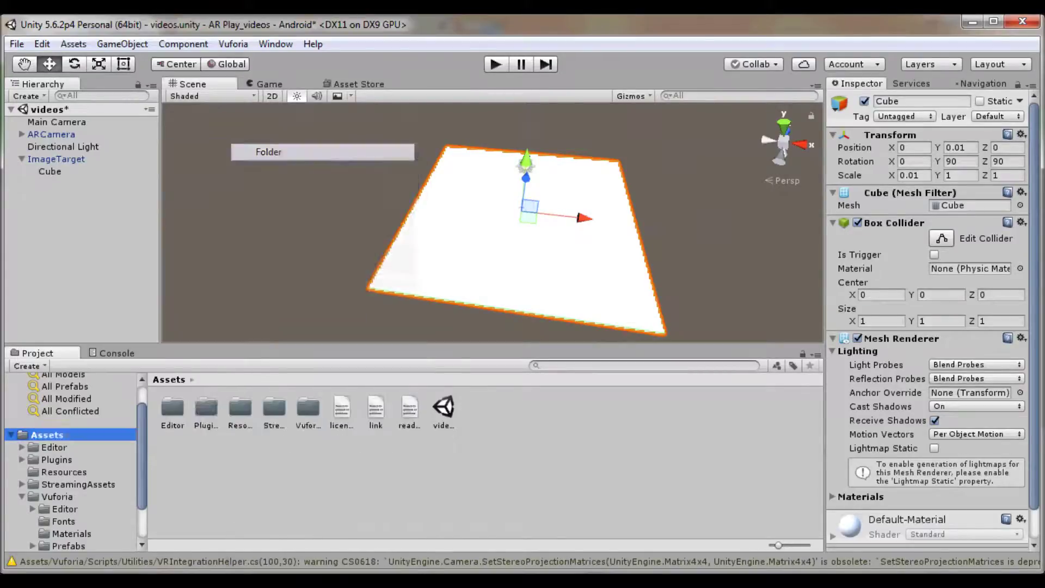
text(V)
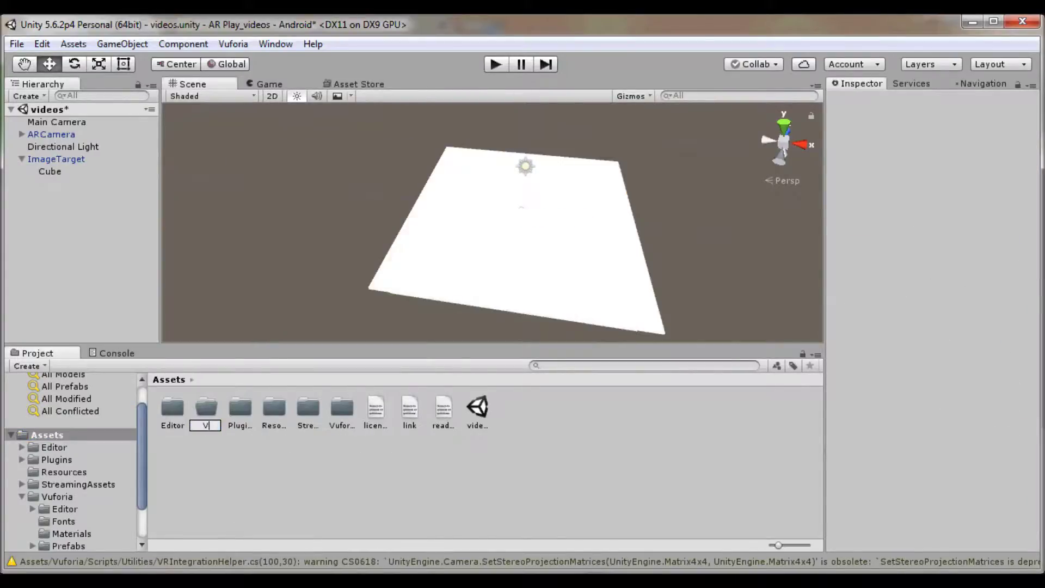
text(ideo)
key(Return)
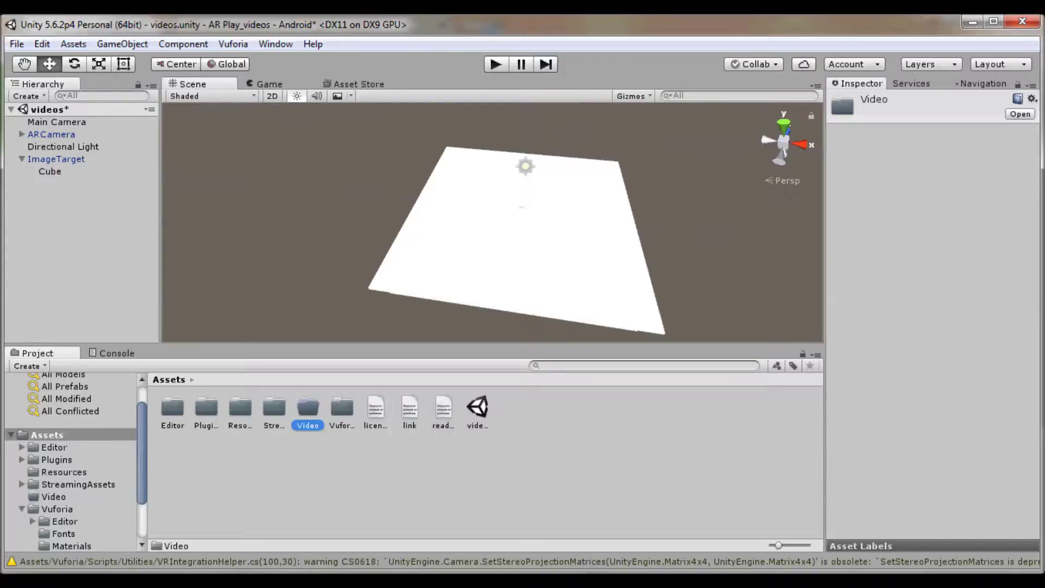
Step: Reveal the empty Video folder in Windows Explorer and go into it
click(53, 496)
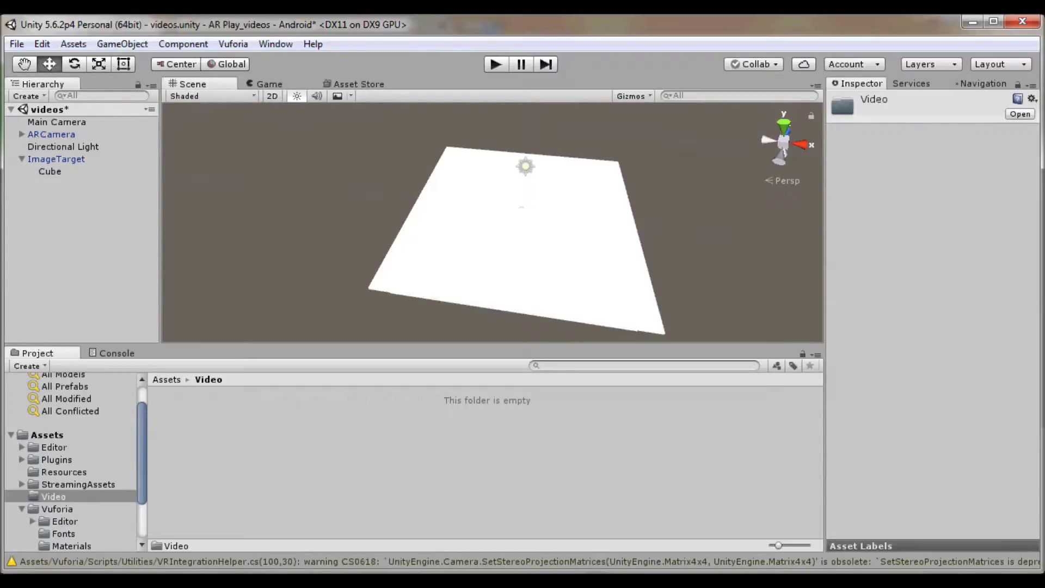
right_click(88, 496)
right_click(371, 497)
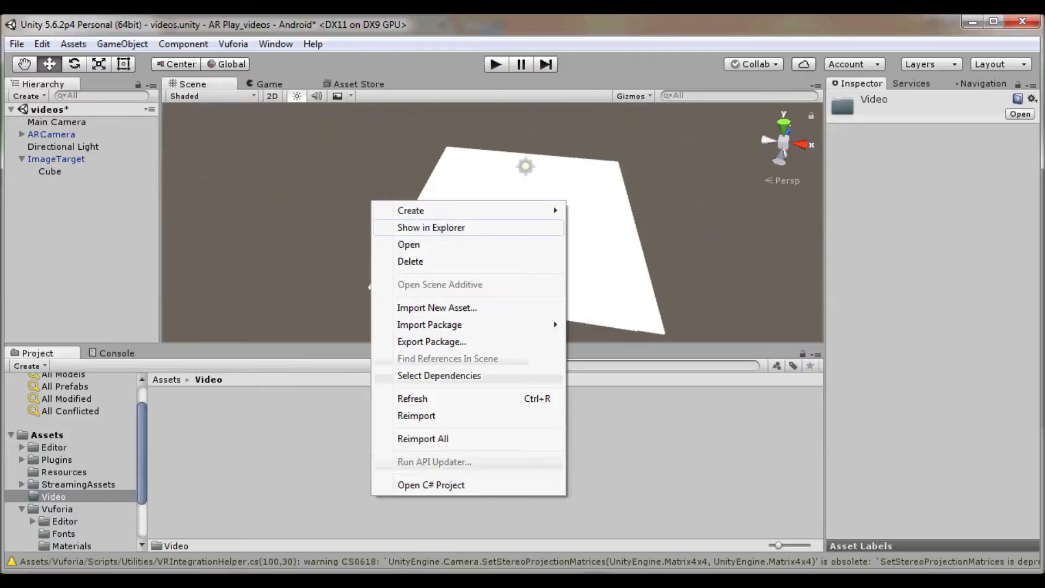
click(430, 227)
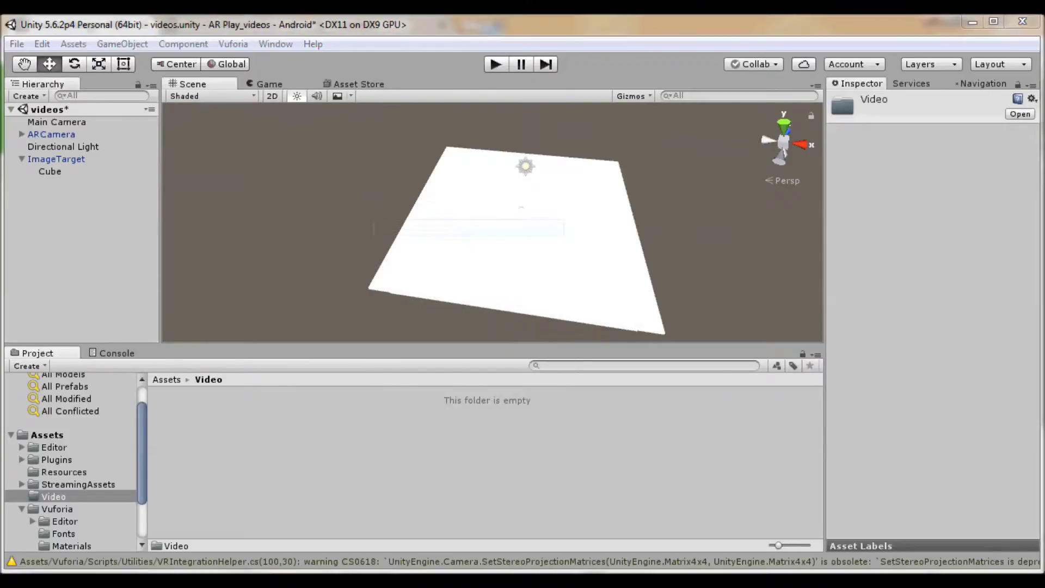
key(Return)
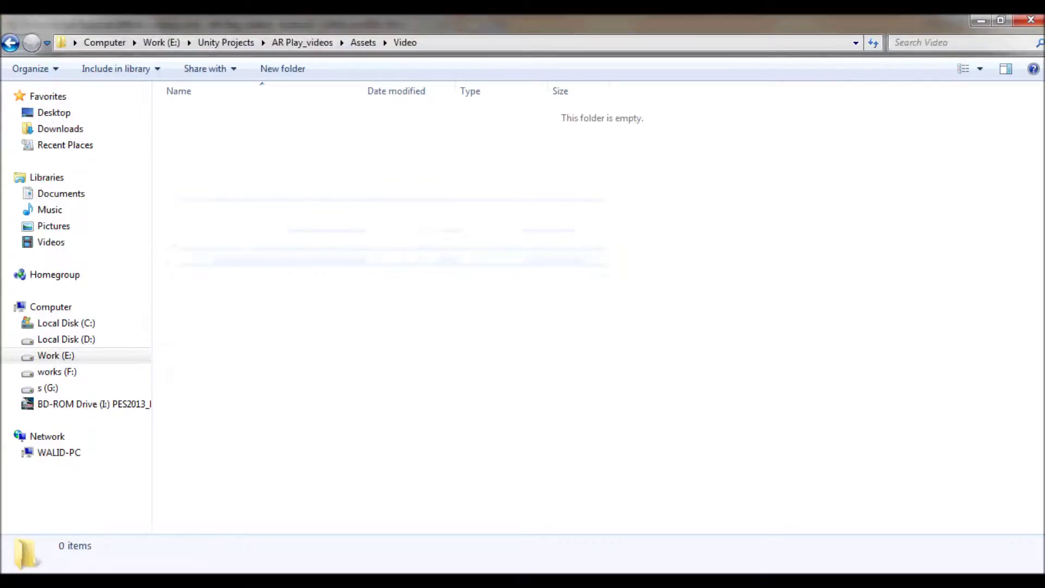
Step: Paste SampleVideo.mp4 from the desktop into Assets\Video, then return to Unity
key(super+d)
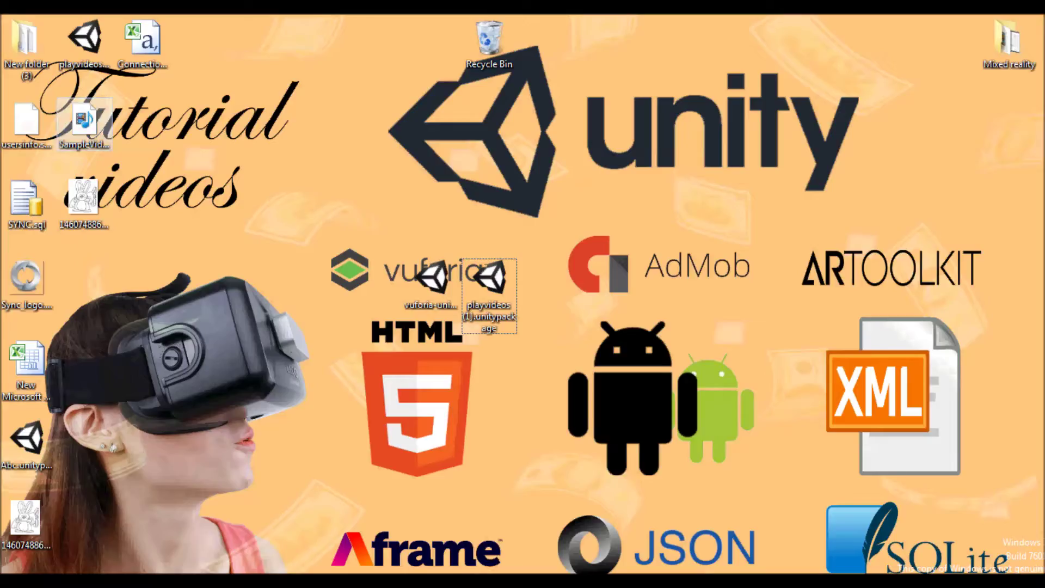
click(84, 128)
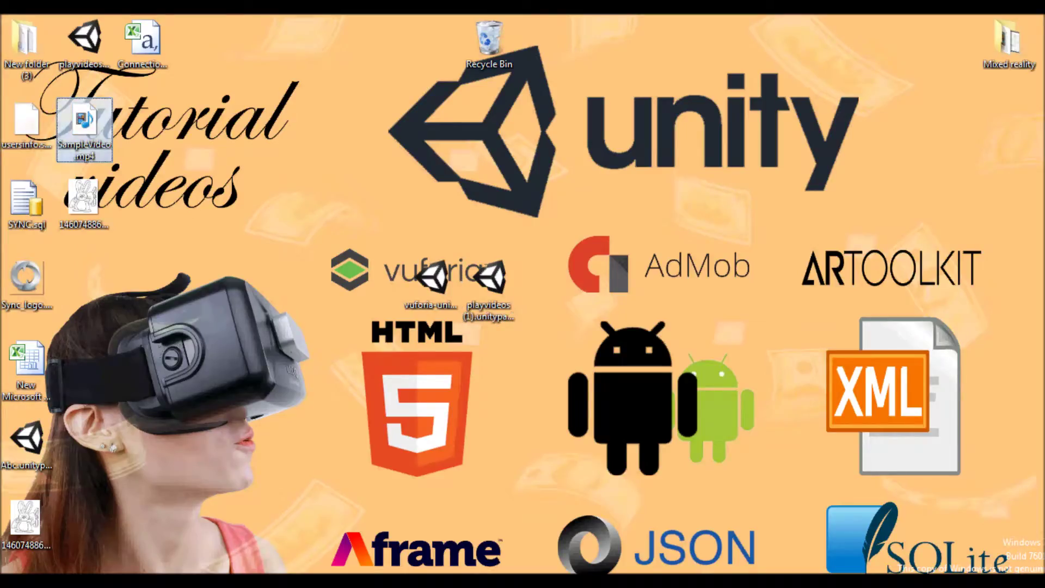
mouse_move(267, 572)
click(425, 498)
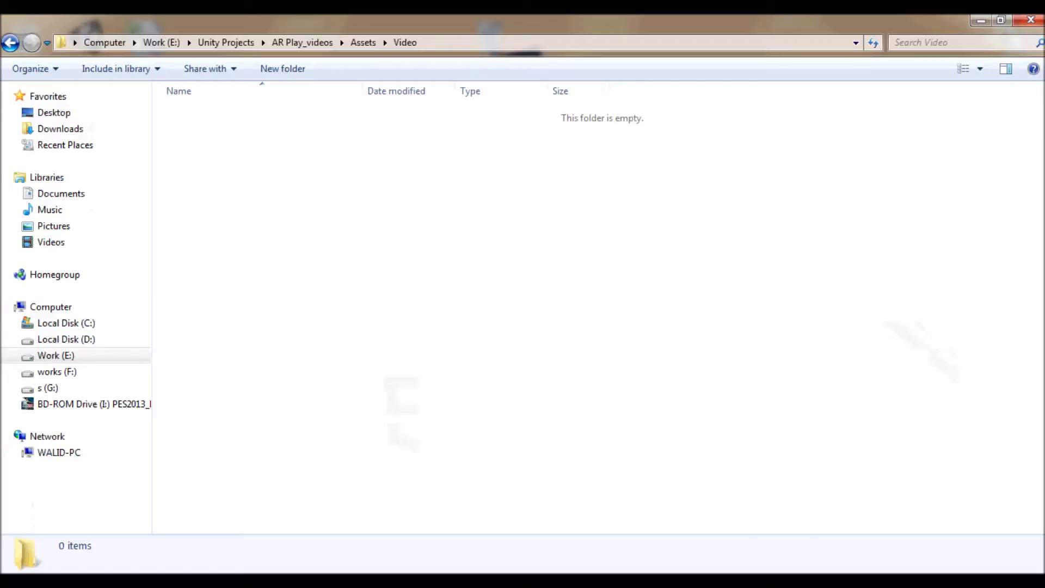
key(ctrl+v)
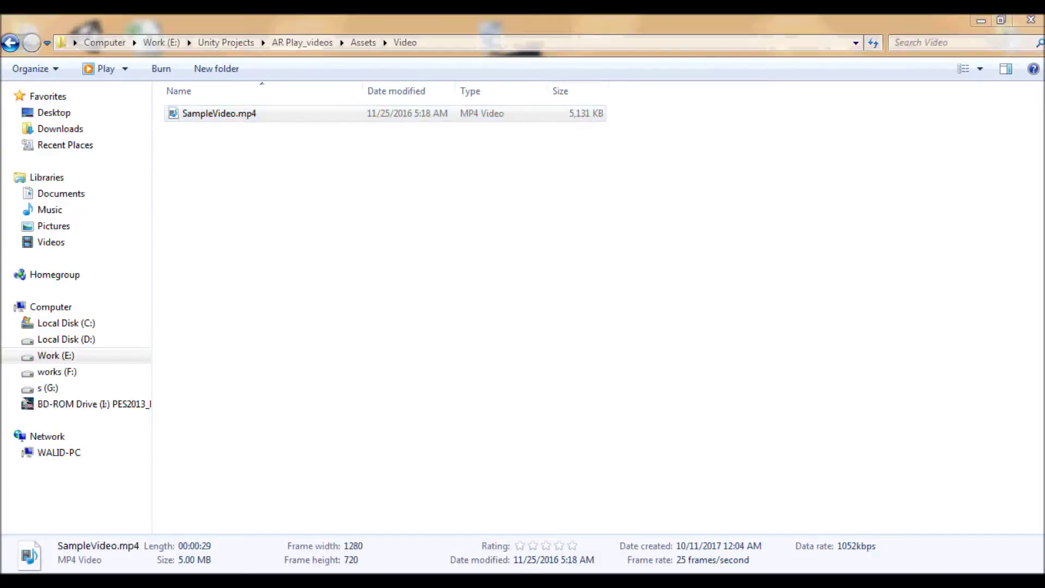
key(alt+Tab)
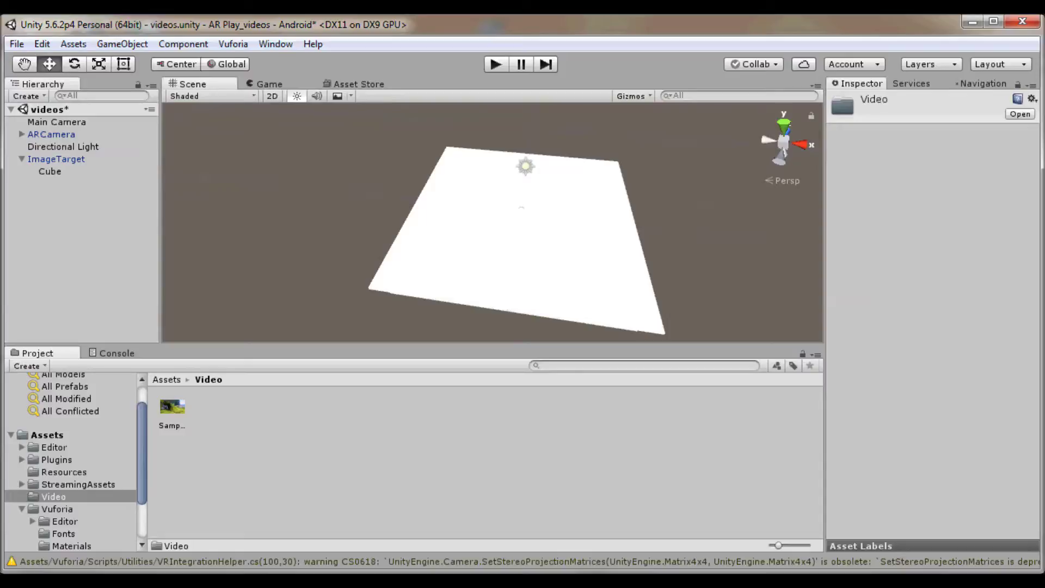
Step: Drop the SampleVideo clip onto Cube and review its new Video Player component
click(172, 408)
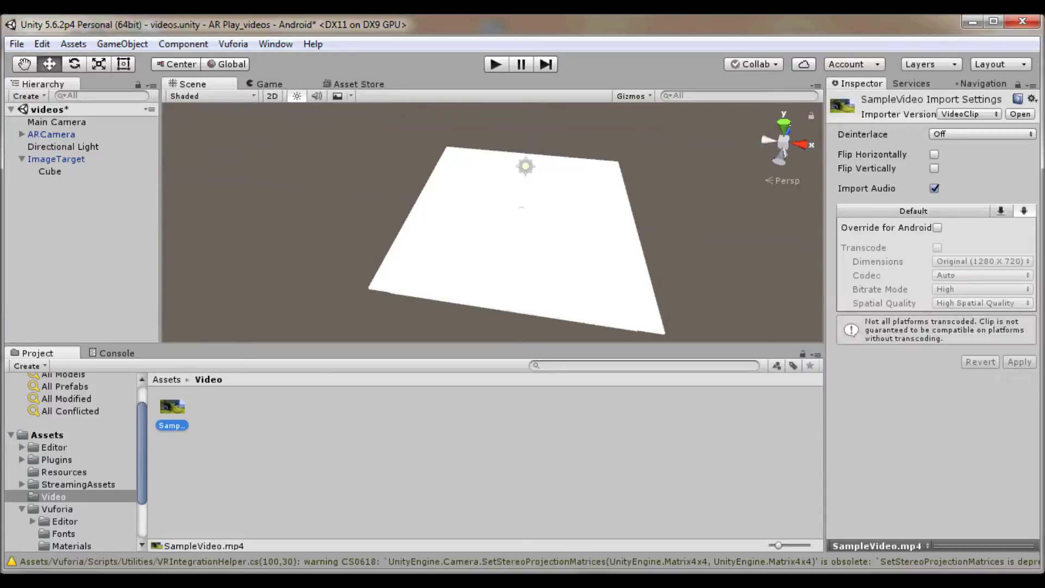
drag(172, 408, 50, 171)
click(50, 171)
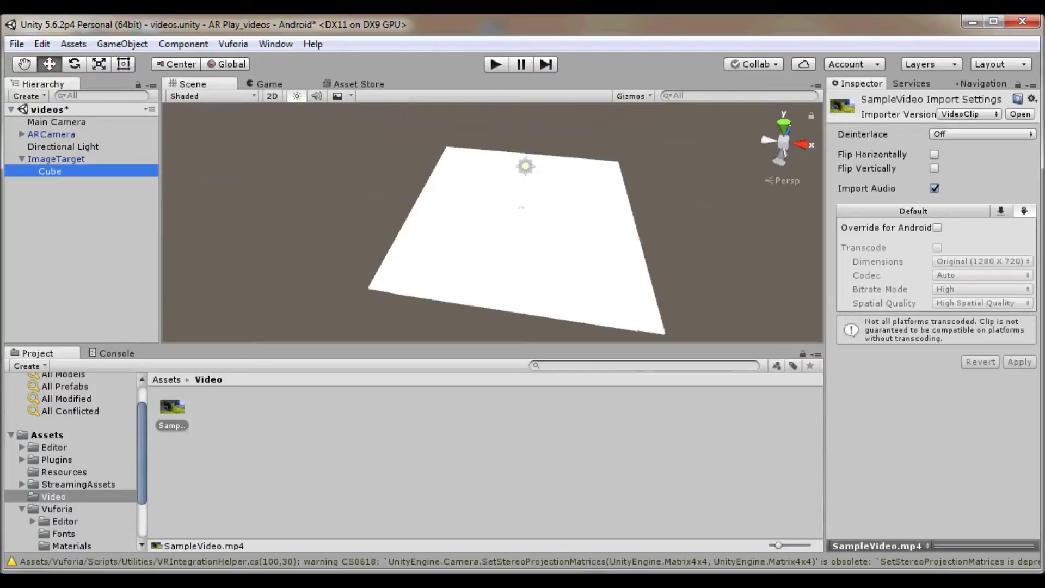
scroll(925, 327, down, 5)
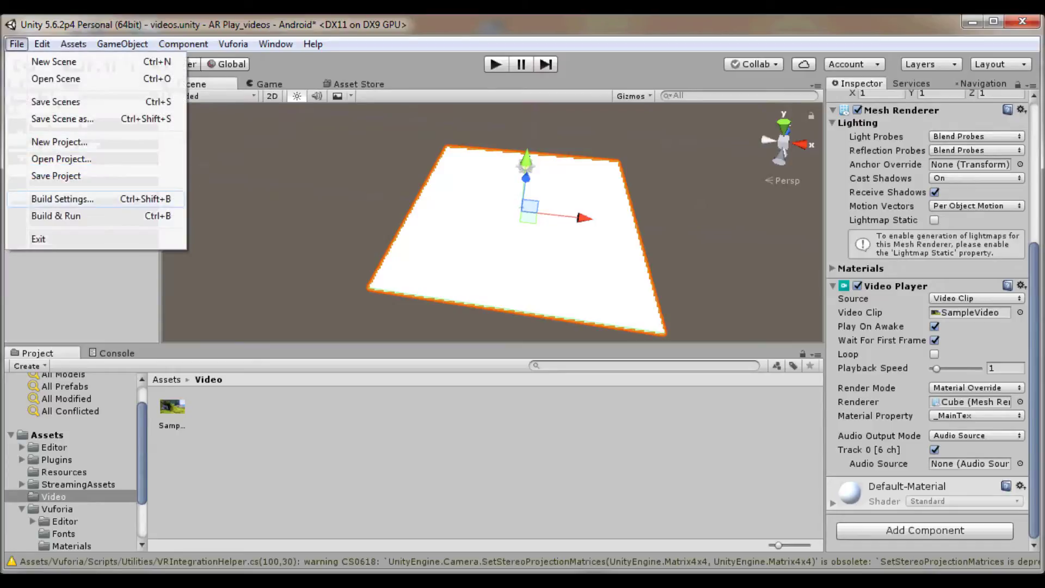
Step: Build And Run the Android project, saving the APK as 'videos'
click(164, 199)
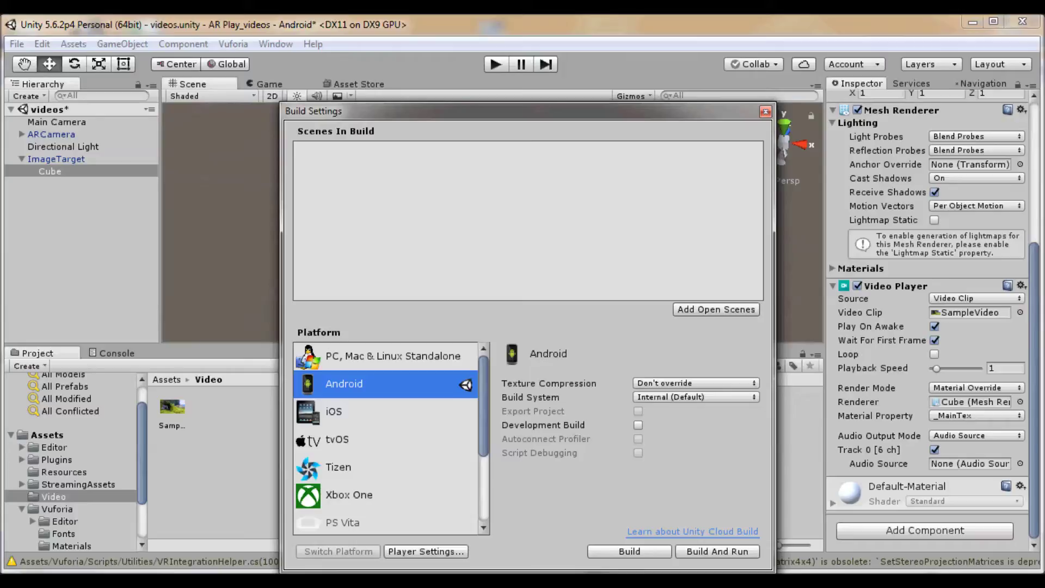
click(717, 552)
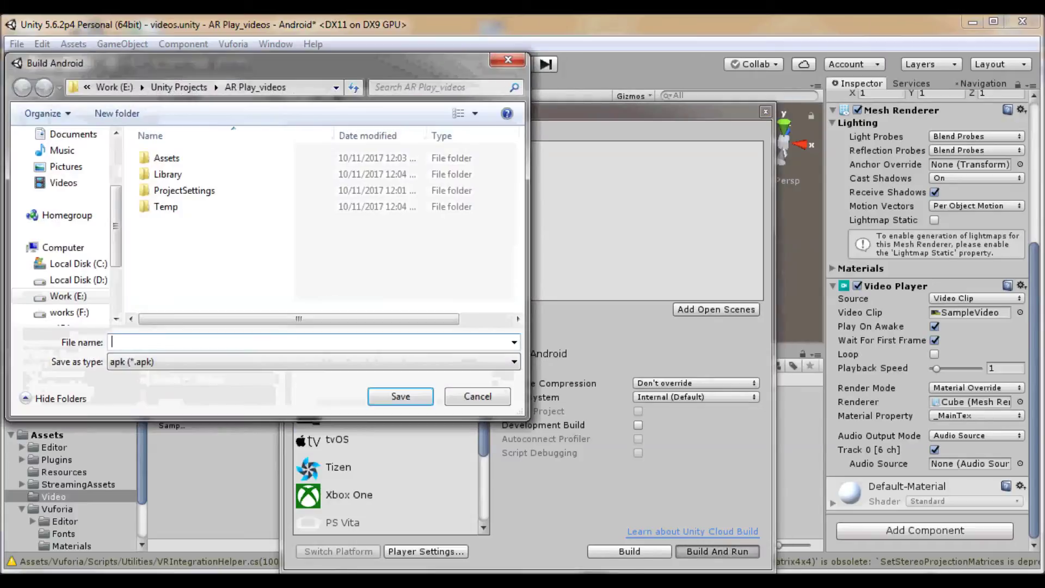
text(videos)
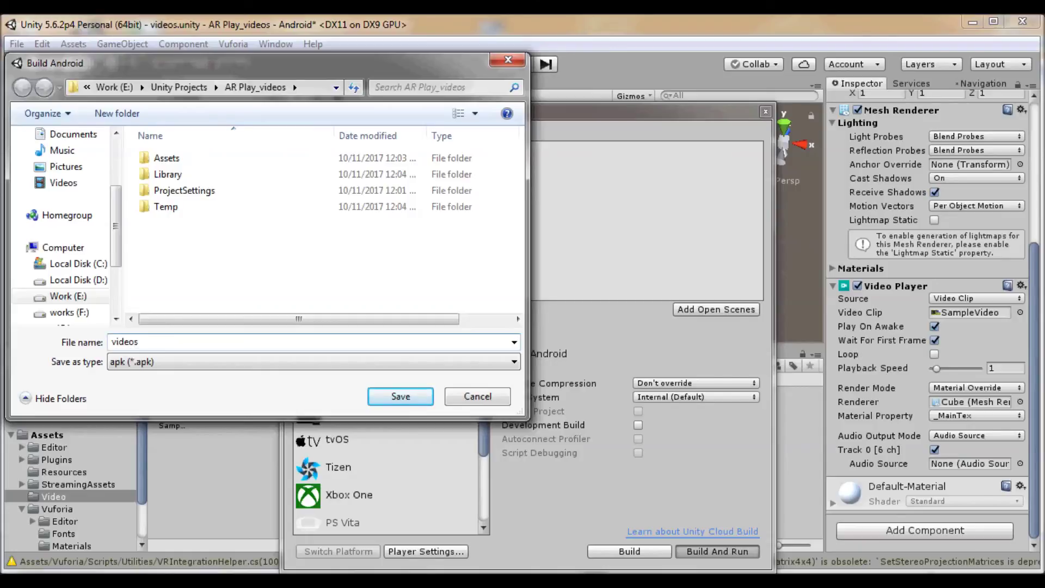
key(Return)
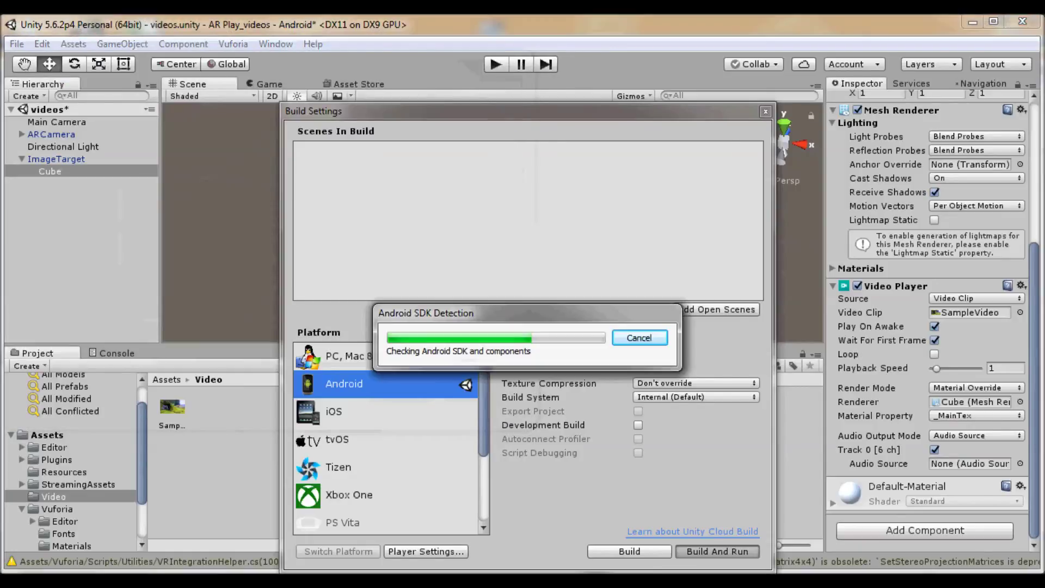